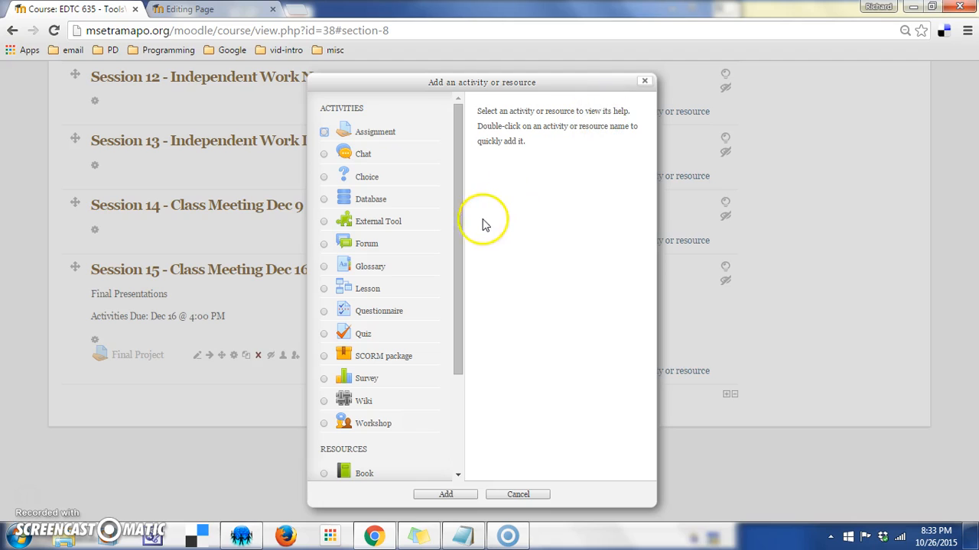
Add a new Glossary activity to Session 12 after viewing its help text.
left_click_drag(459, 230, 460, 237)
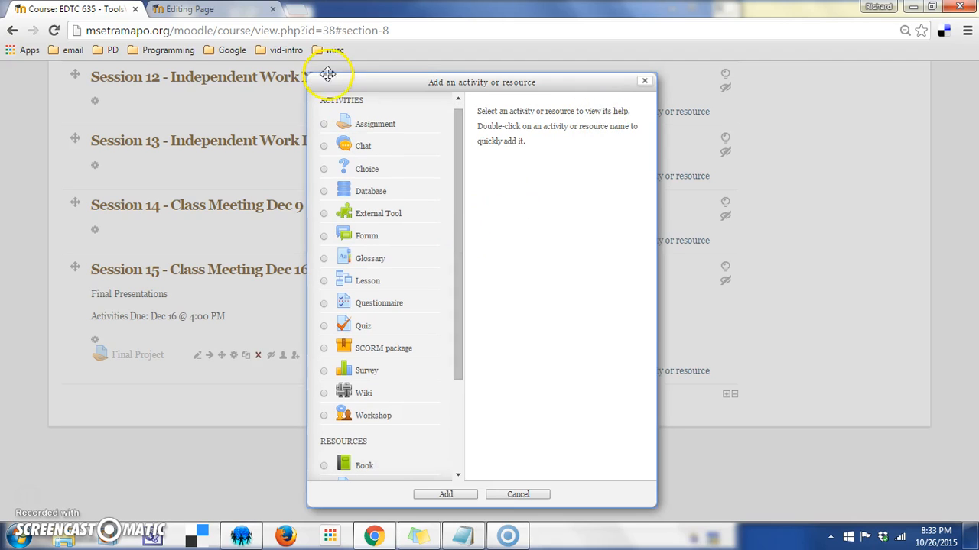
left_click(324, 261)
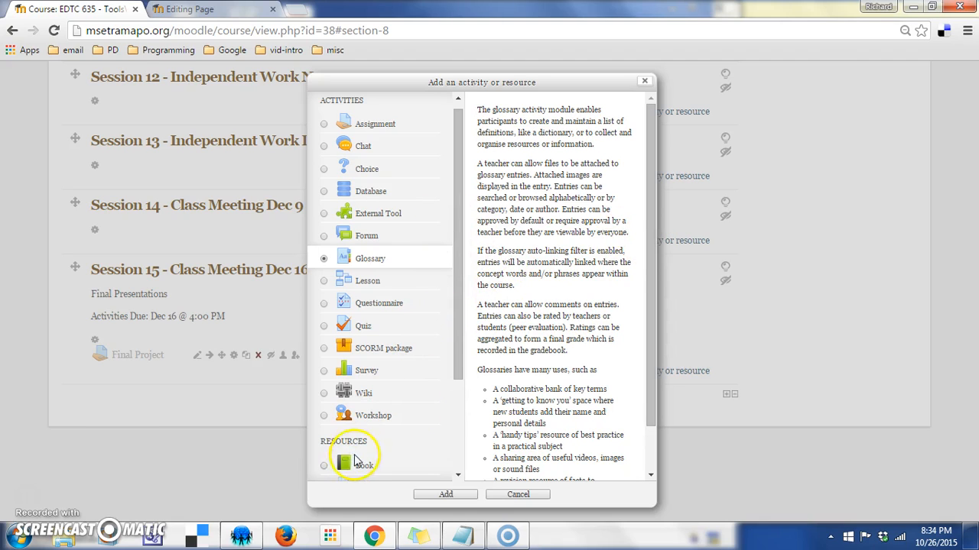
left_click_drag(650, 244, 677, 212)
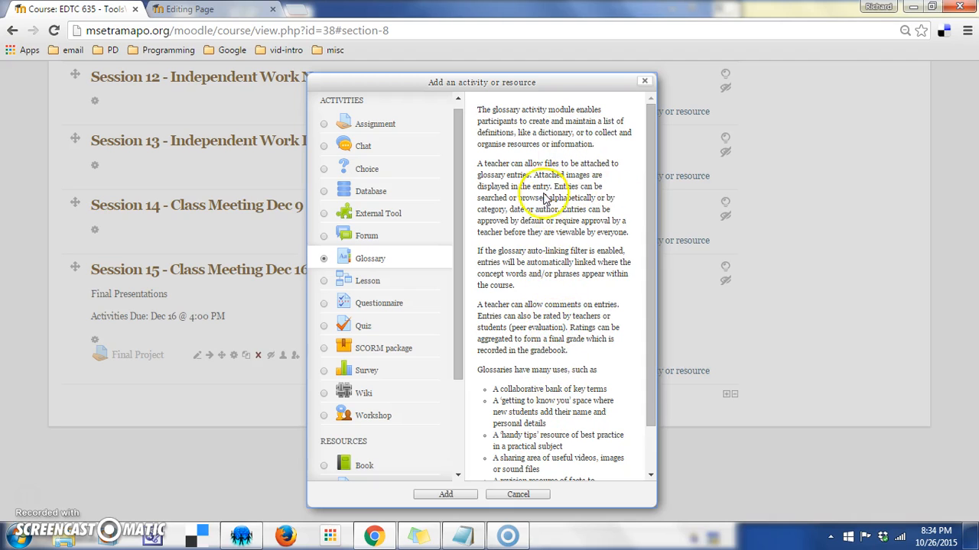
left_click(433, 493)
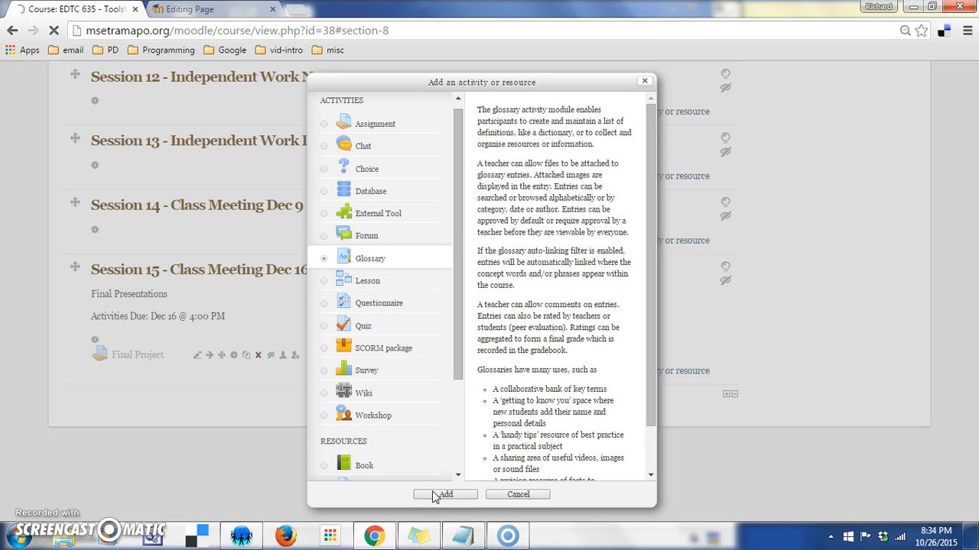
left_click(434, 495)
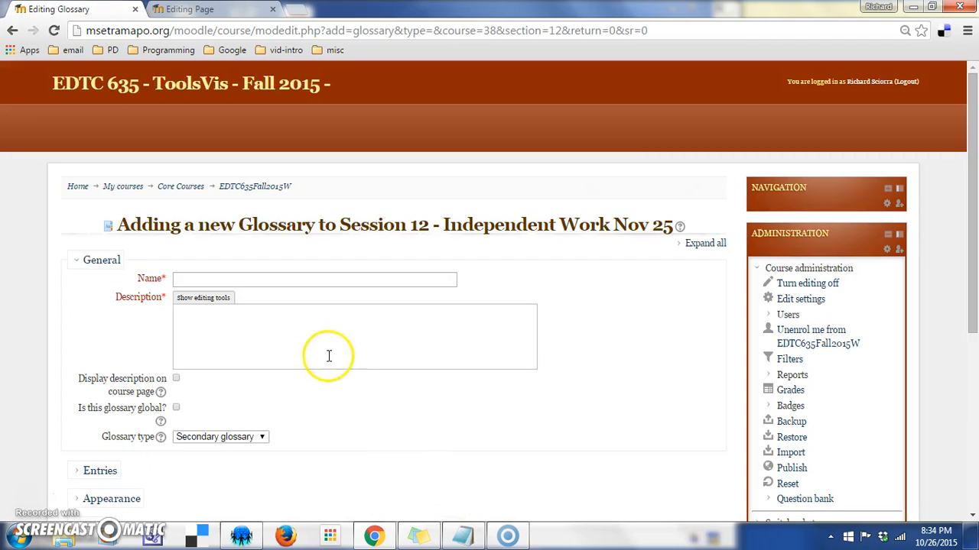
Name the glossary "Important Tech Terms" and enable displaying its description on the course page.
left_click(284, 281)
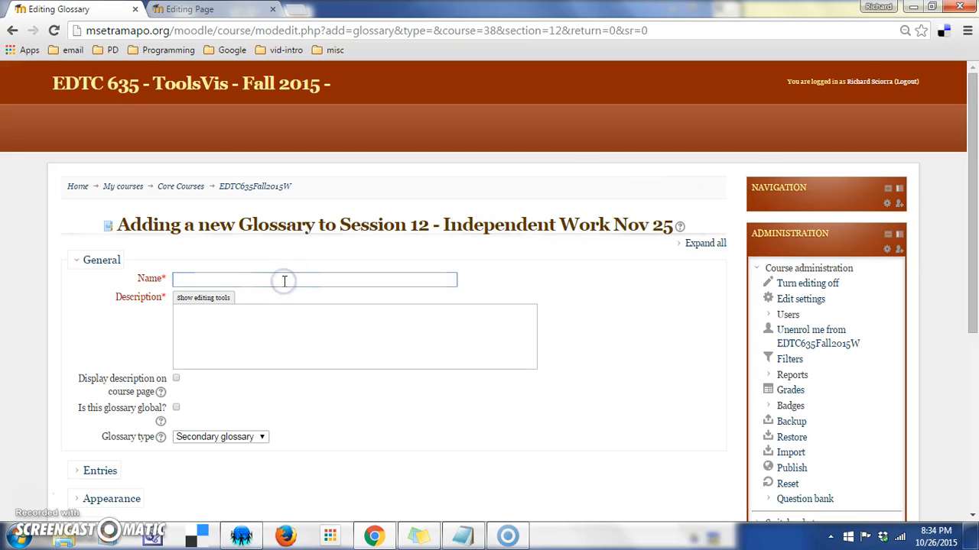
type("Important Tech Terms")
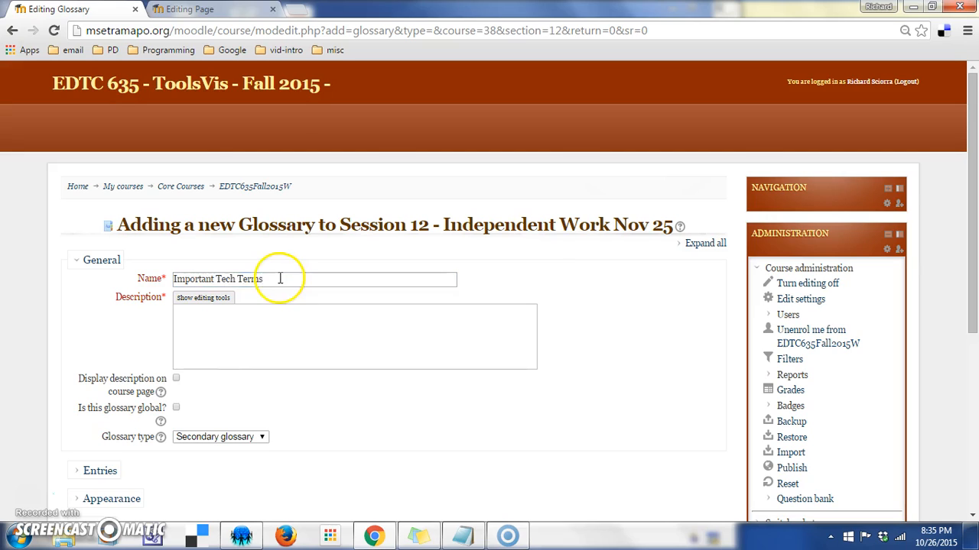
left_click(229, 341)
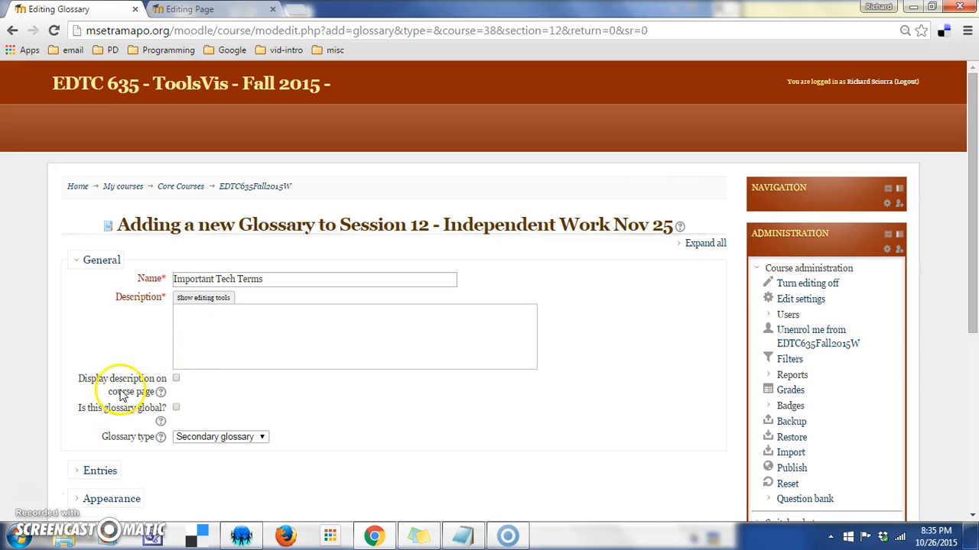
left_click(177, 379)
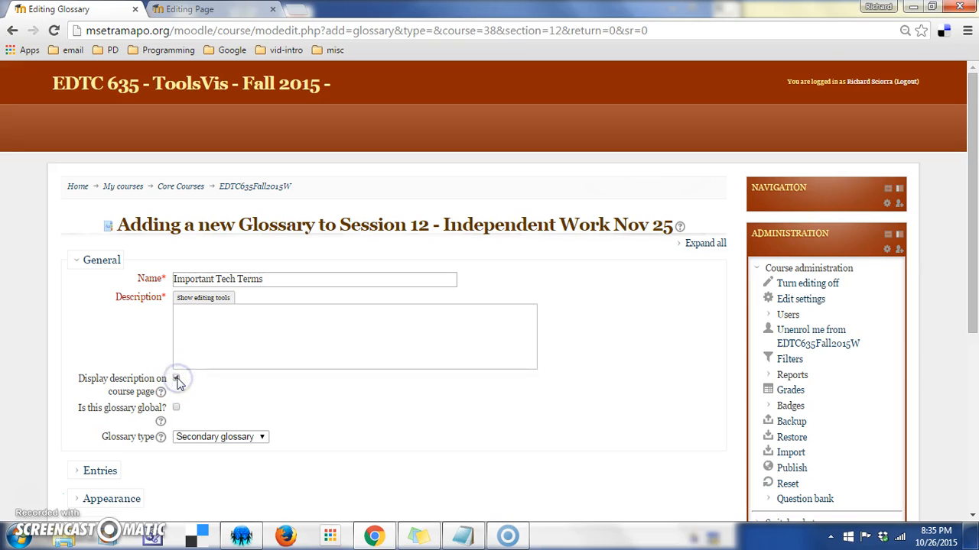
Show the description's editing tools, enlarge its text area and enter "Please enter at least four terms by the due date.".
left_click(204, 299)
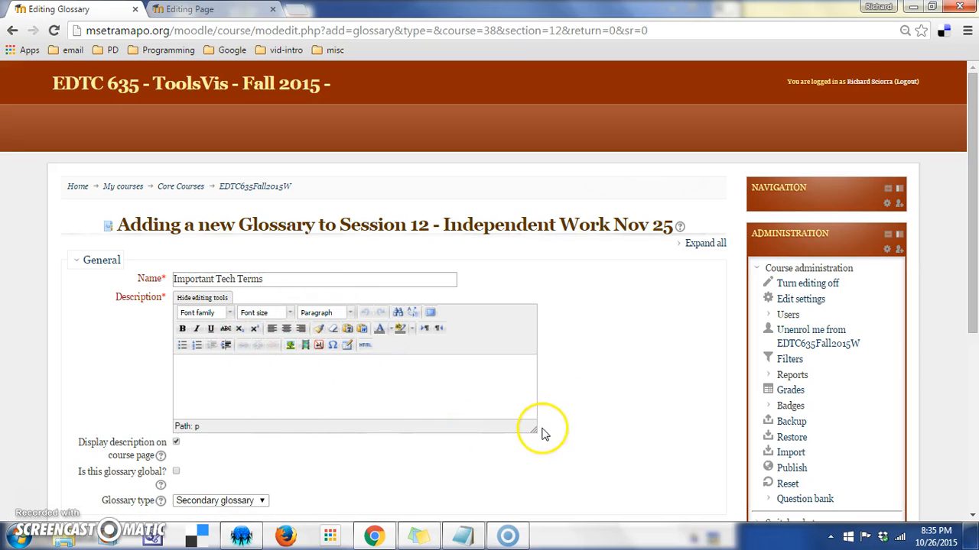
left_click_drag(529, 431, 544, 458)
left_click(363, 373)
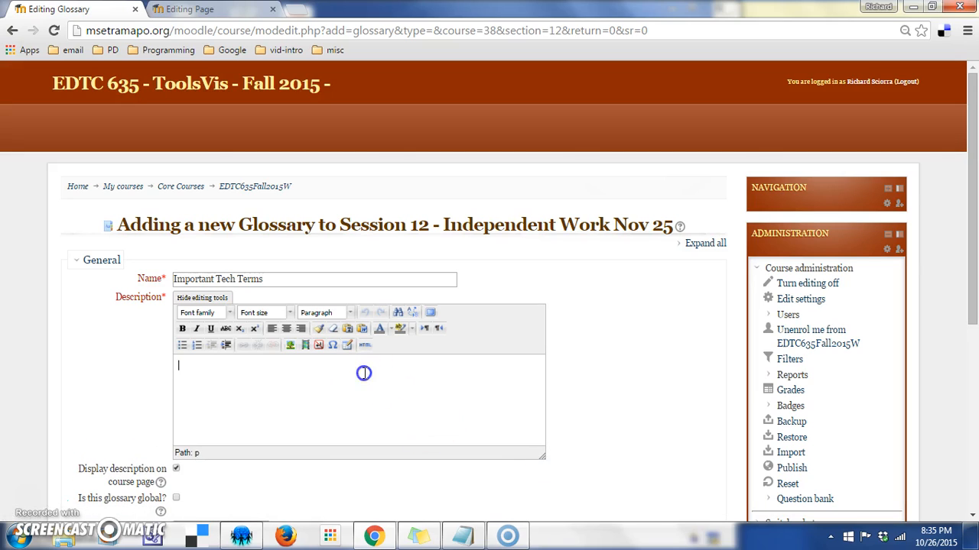
type("Please enter at least four terms by ")
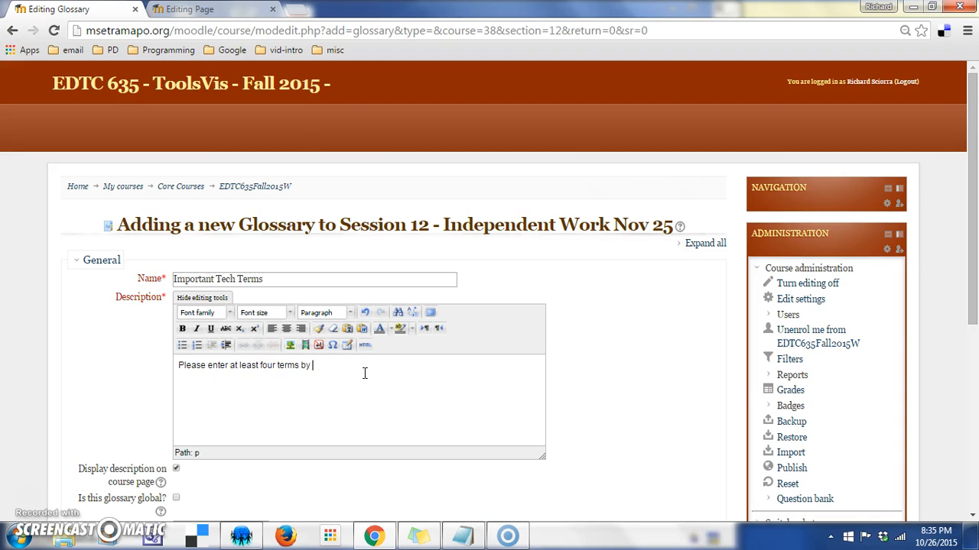
type("the due date.")
Choose Secondary glossary as the glossary type.
left_click_drag(964, 149, 975, 295)
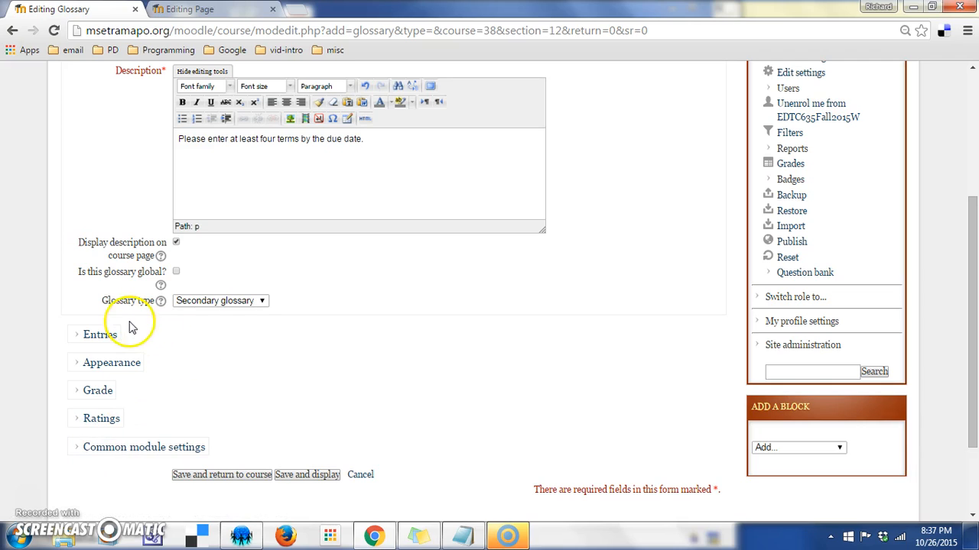
left_click(258, 302)
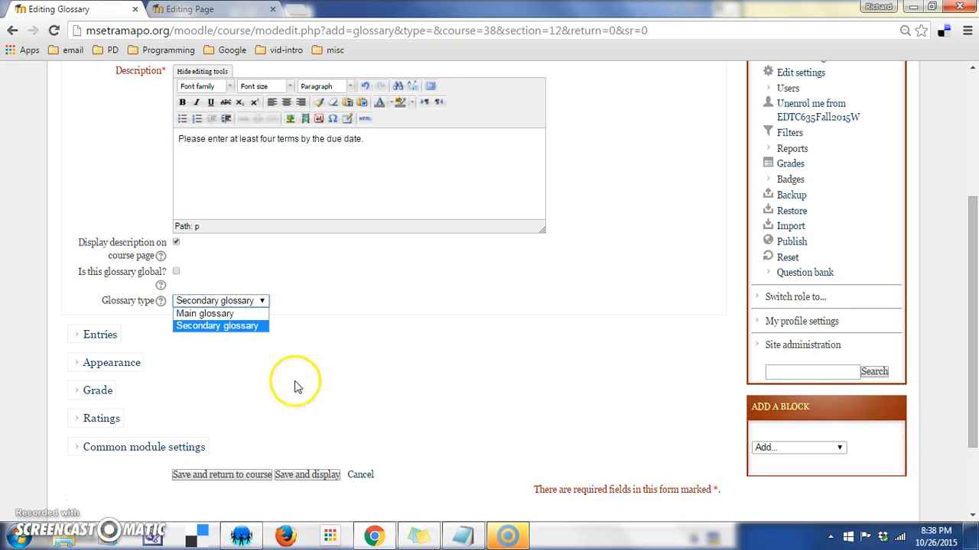
left_click(250, 329)
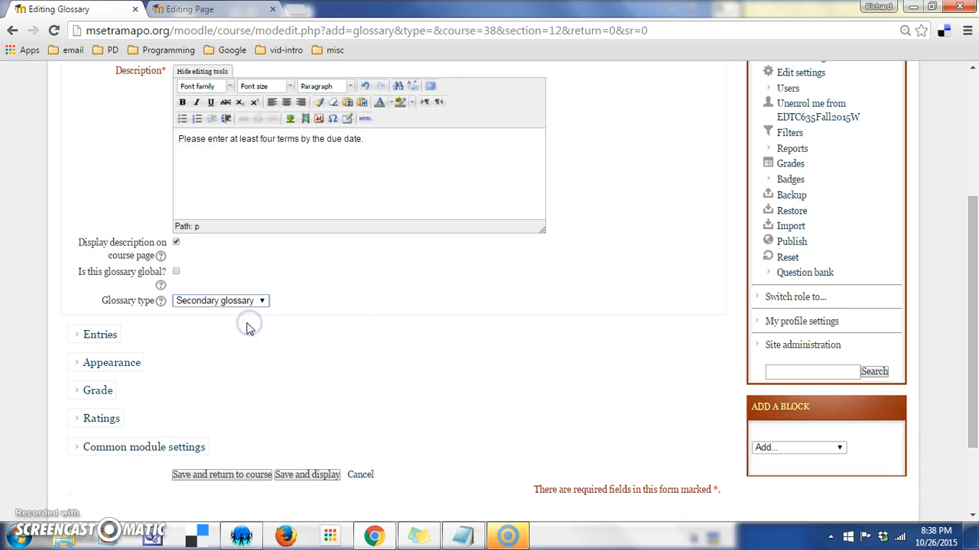
Review the glossary's Entries settings, including the choices for default approval, and collapse the section.
left_click(79, 338)
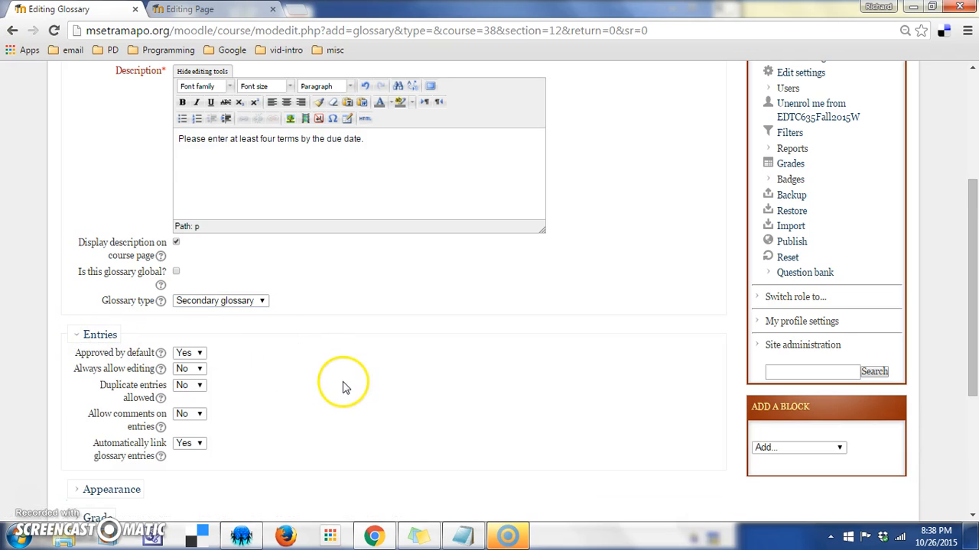
left_click(201, 353)
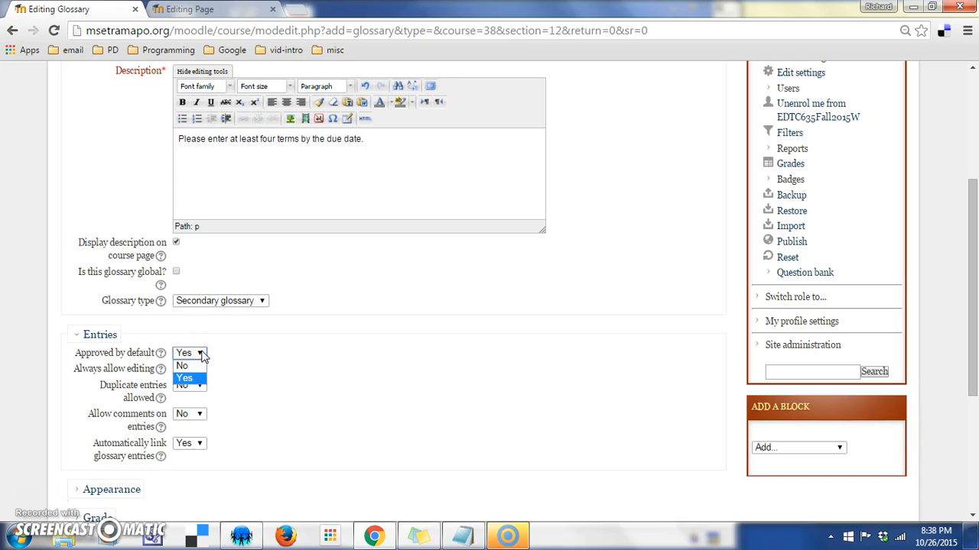
left_click(201, 354)
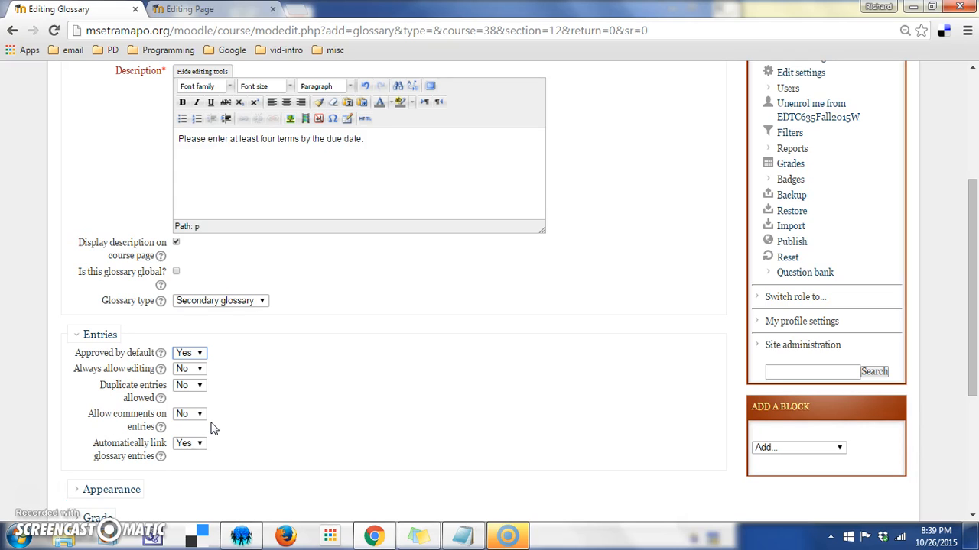
left_click(143, 453)
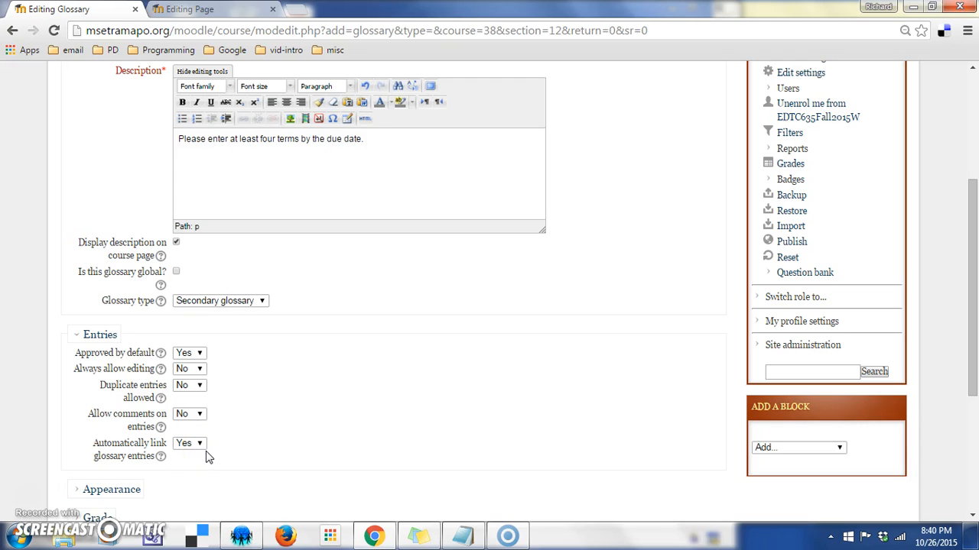
left_click(76, 334)
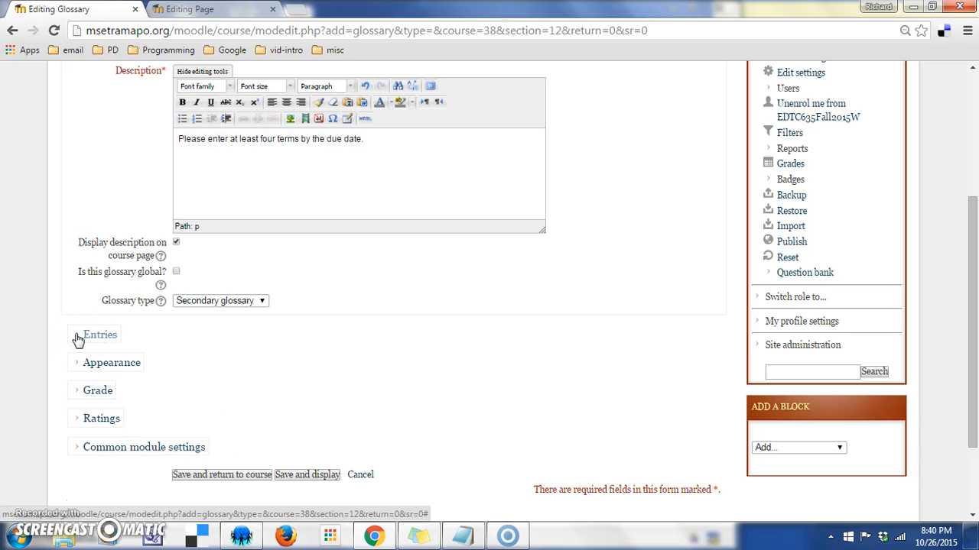
Choose "Simple, dictionary style" as the glossary's display format and consult the help on display formats.
left_click(76, 366)
scroll(75, 368, "down", 1)
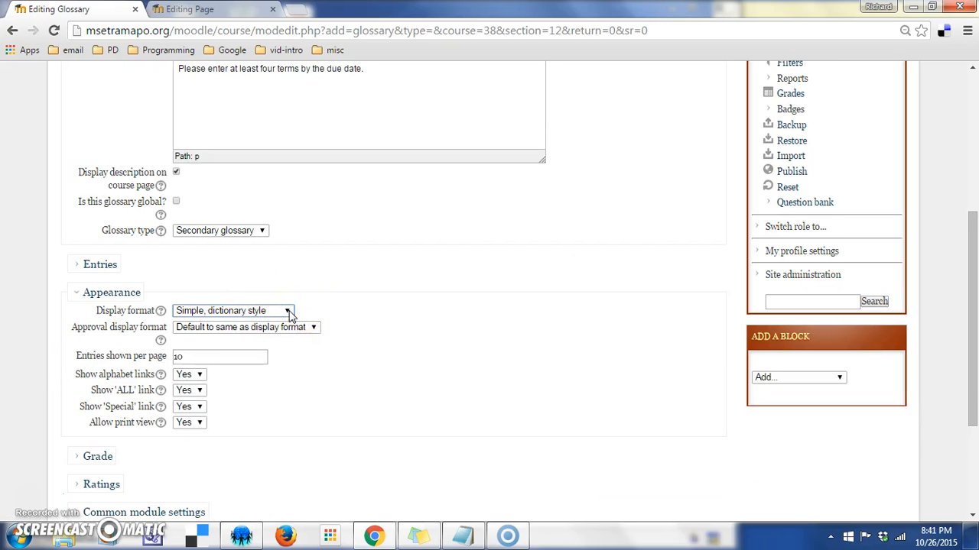
left_click(288, 312)
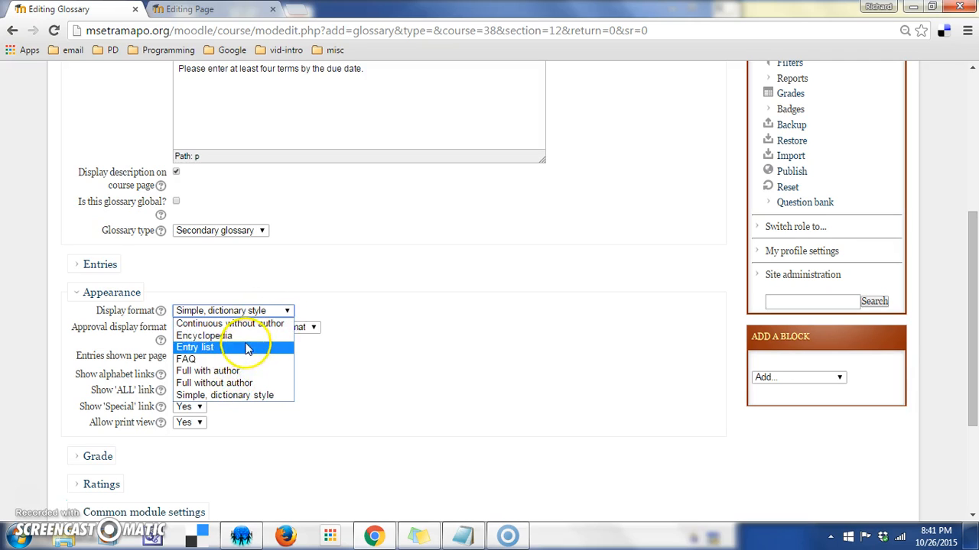
left_click(241, 396)
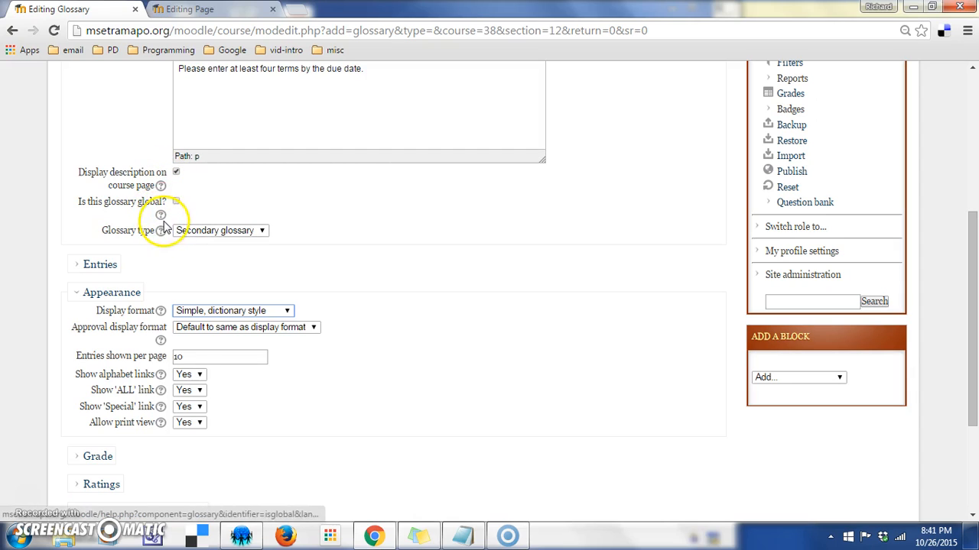
left_click(160, 312)
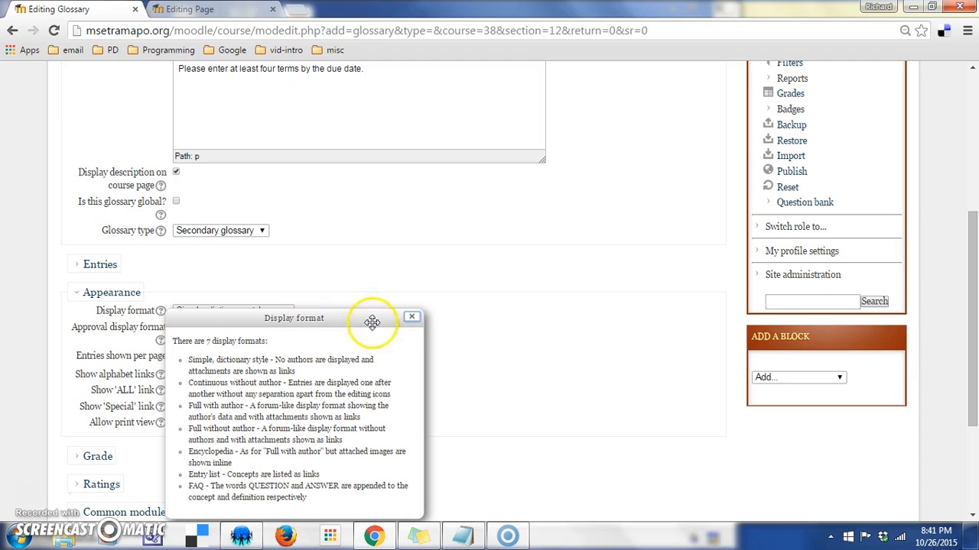
left_click(411, 318)
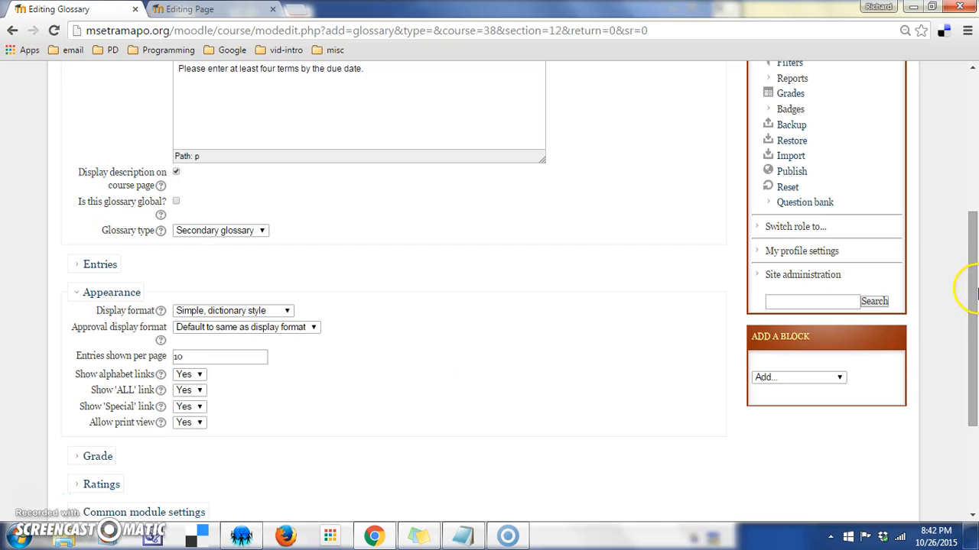
Set the entries shown per page to 20 and collapse the Appearance settings.
left_click_drag(965, 262, 975, 317)
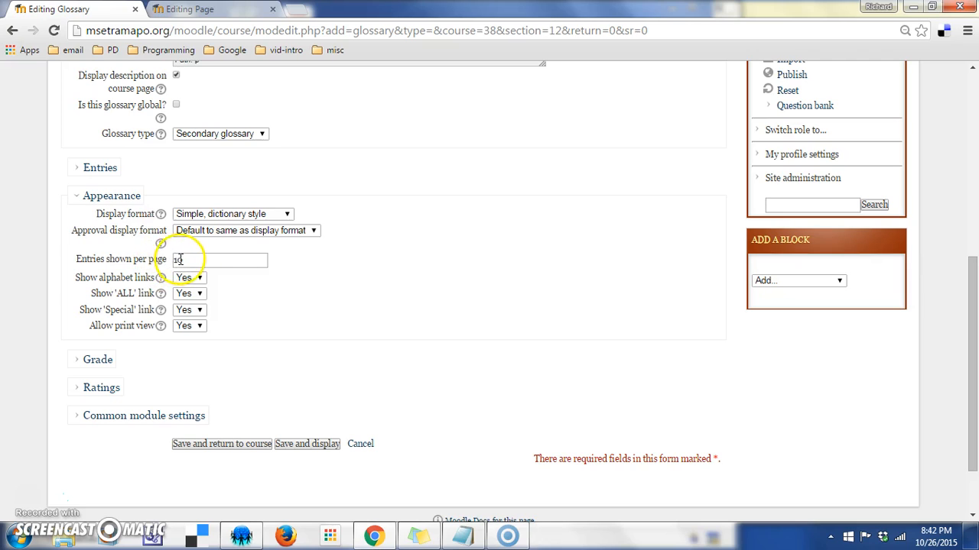
left_click_drag(192, 260, 152, 265)
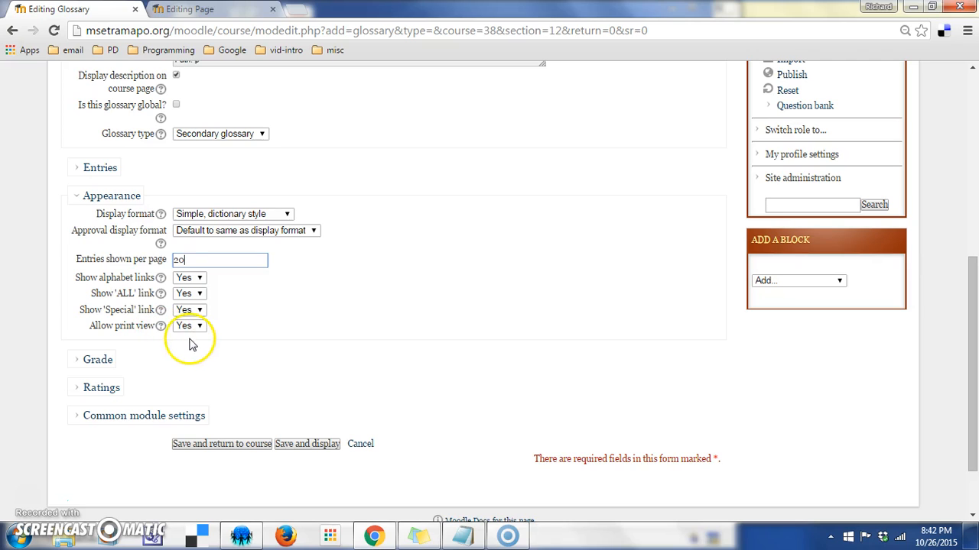
left_click(258, 318)
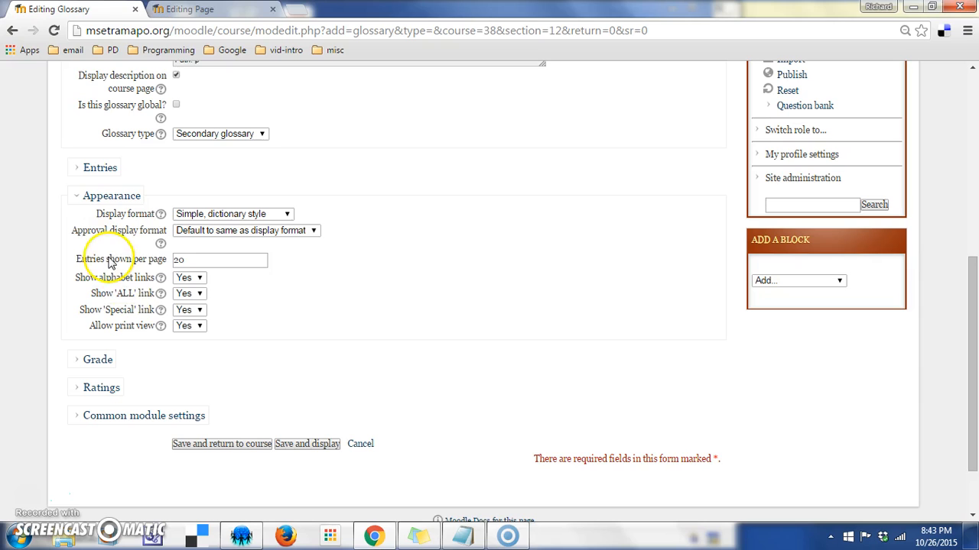
left_click(80, 201)
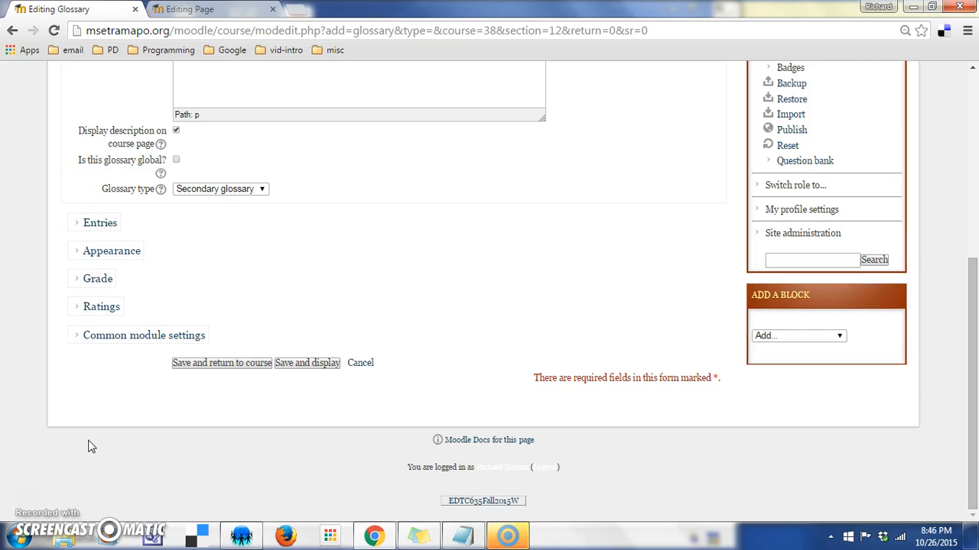
Review the grade categories available for the glossary and collapse the Grade section.
left_click(81, 280)
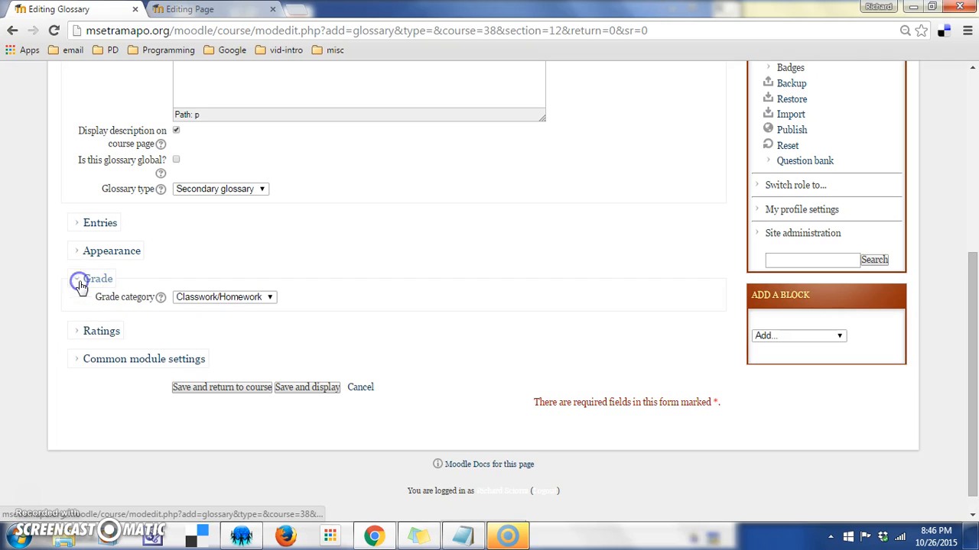
left_click(261, 303)
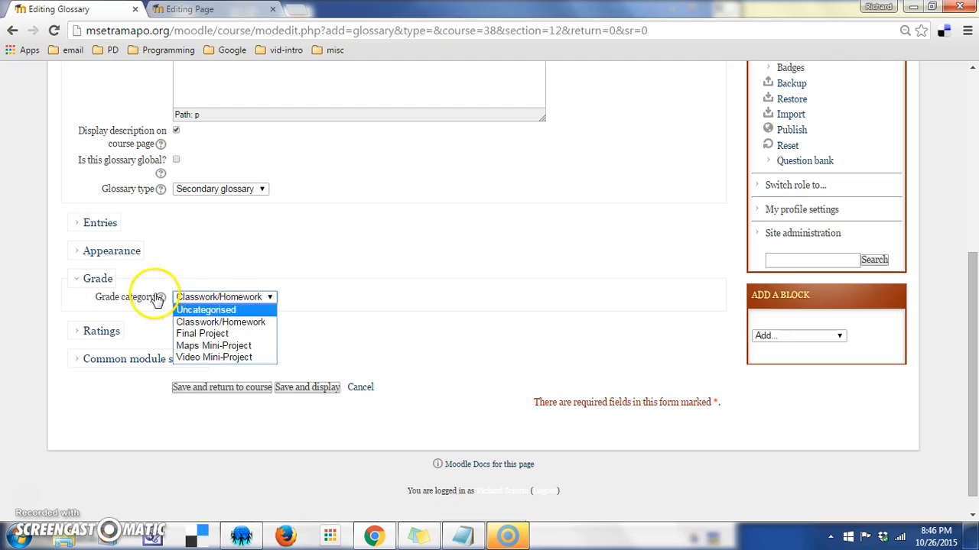
left_click(78, 282)
In the Ratings settings, set the aggregate type to "Average of ratings" and the scale to 15.
left_click(75, 308)
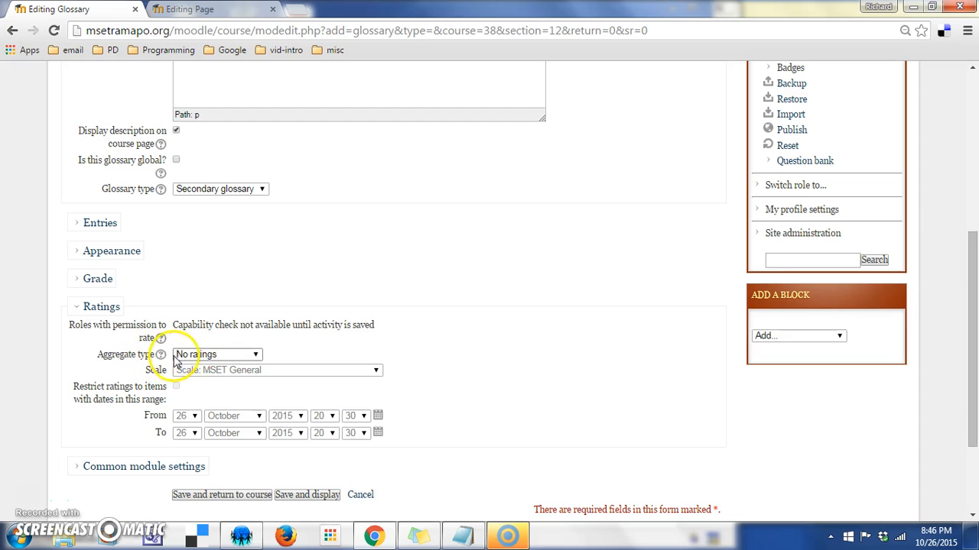
left_click(249, 355)
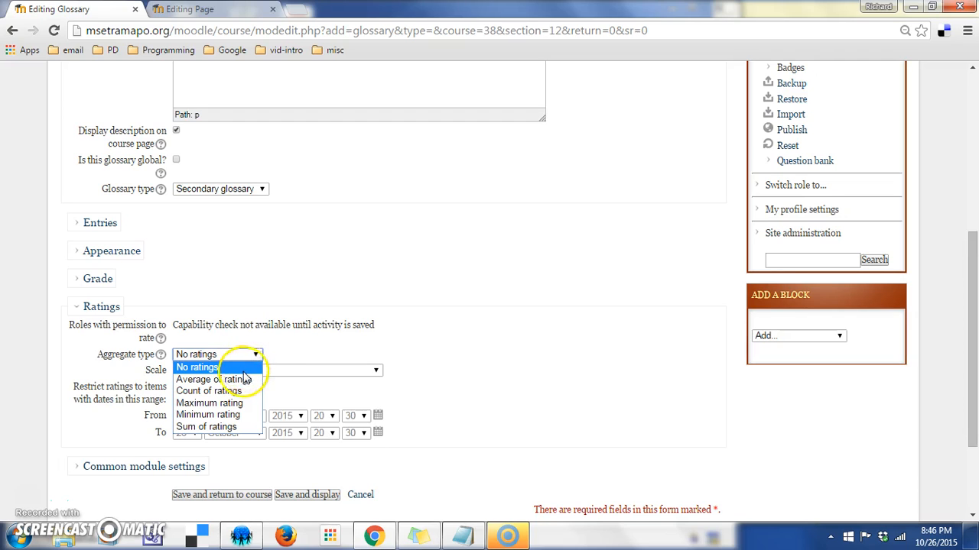
left_click(245, 383)
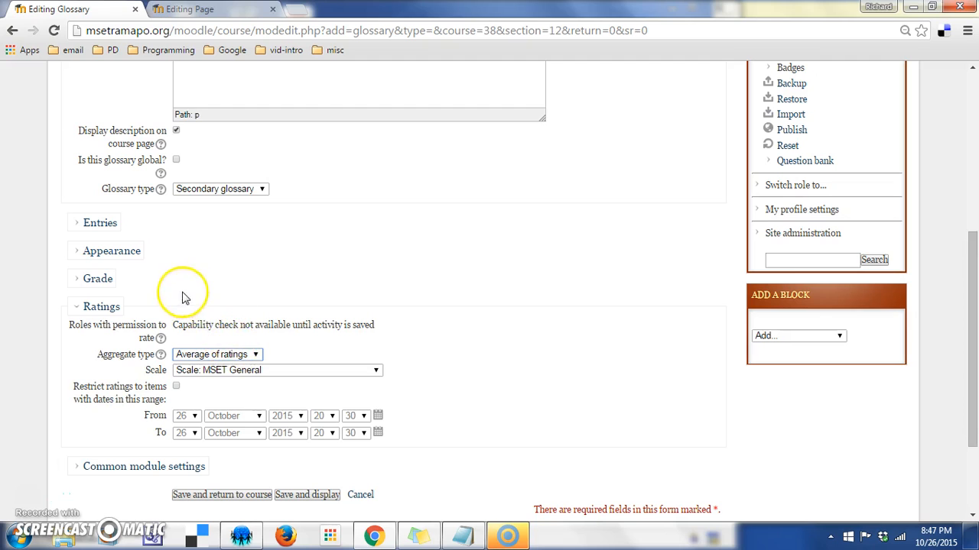
left_click(300, 377)
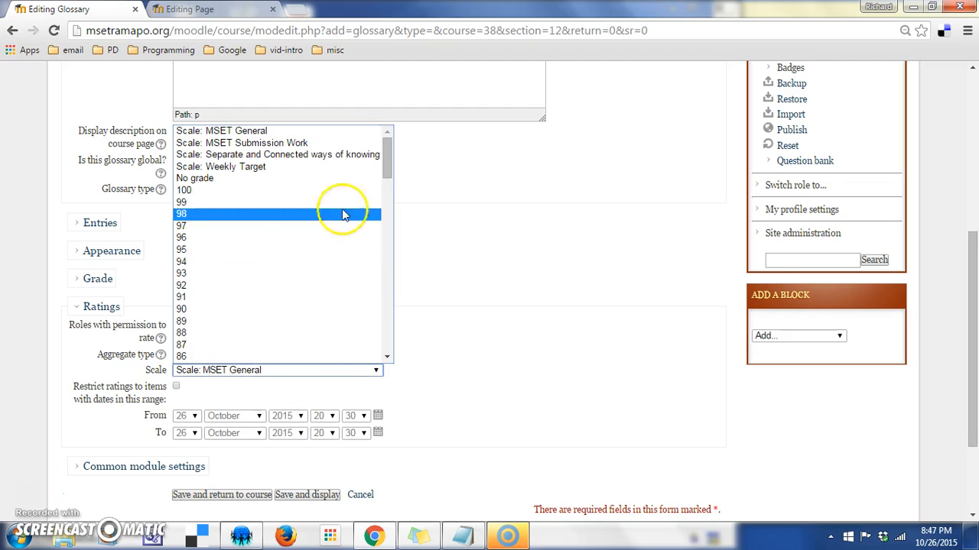
left_click_drag(388, 168, 383, 329)
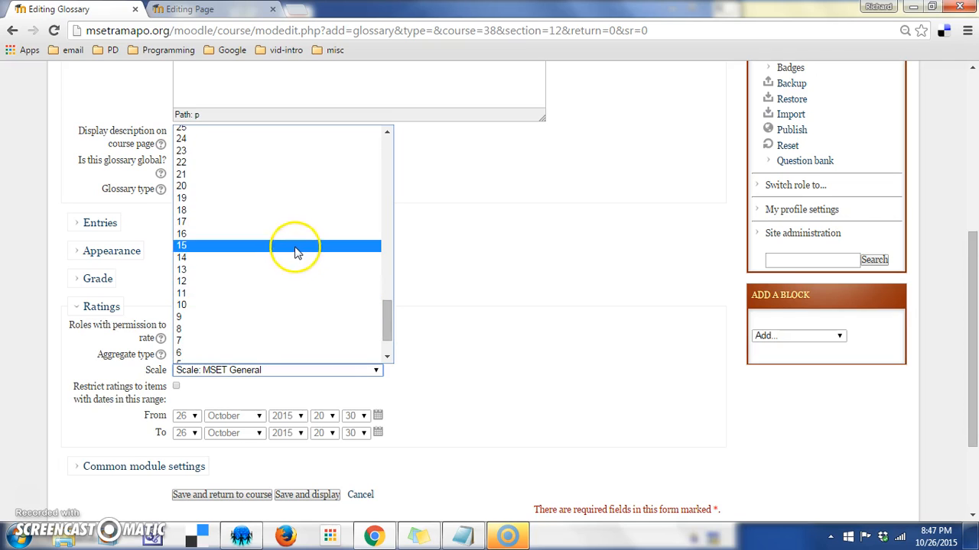
left_click(297, 245)
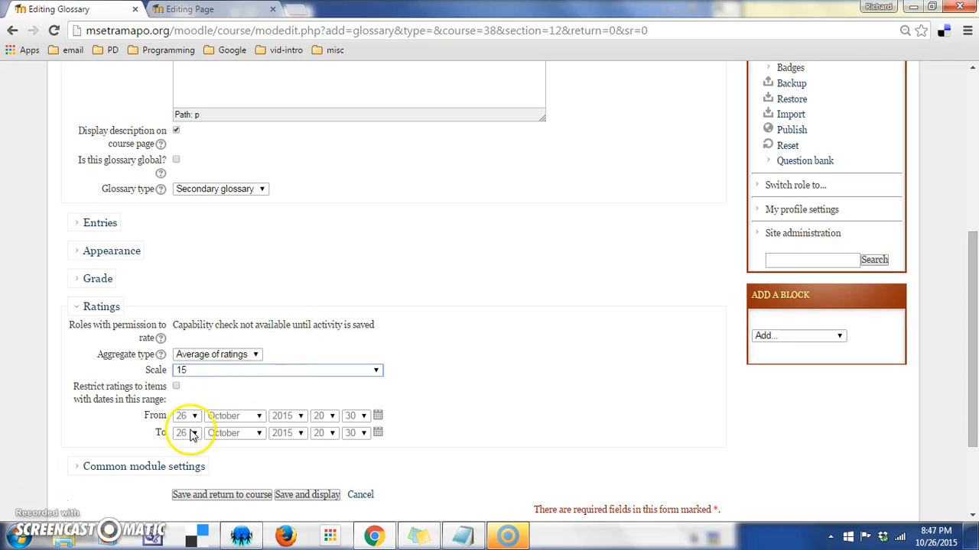
Restrict ratings to items with dates in the given range and collapse the Ratings section.
left_click(174, 387)
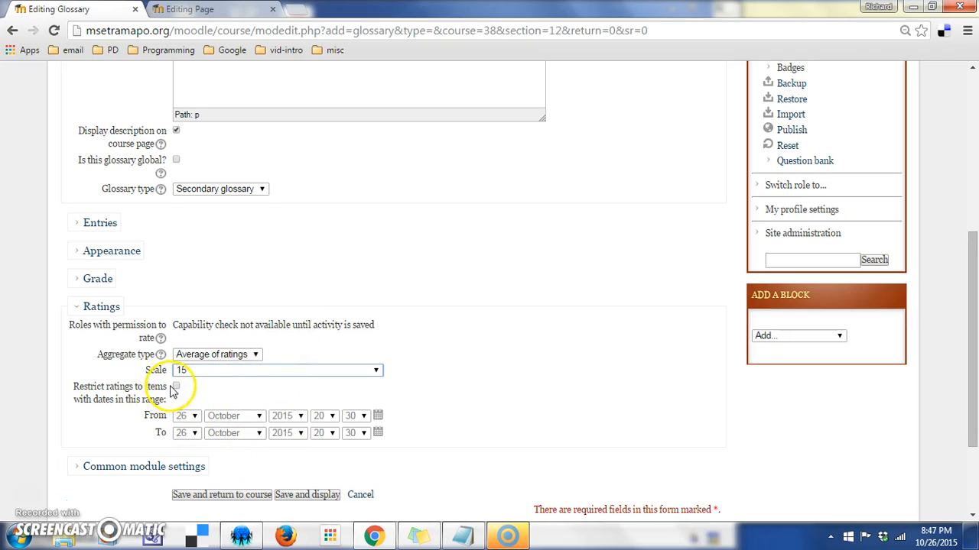
left_click(176, 388)
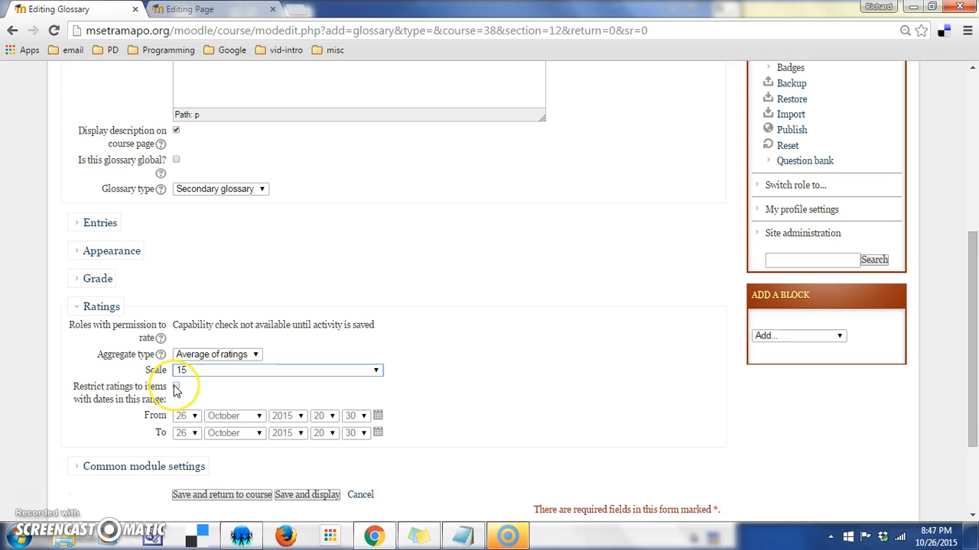
left_click(176, 388)
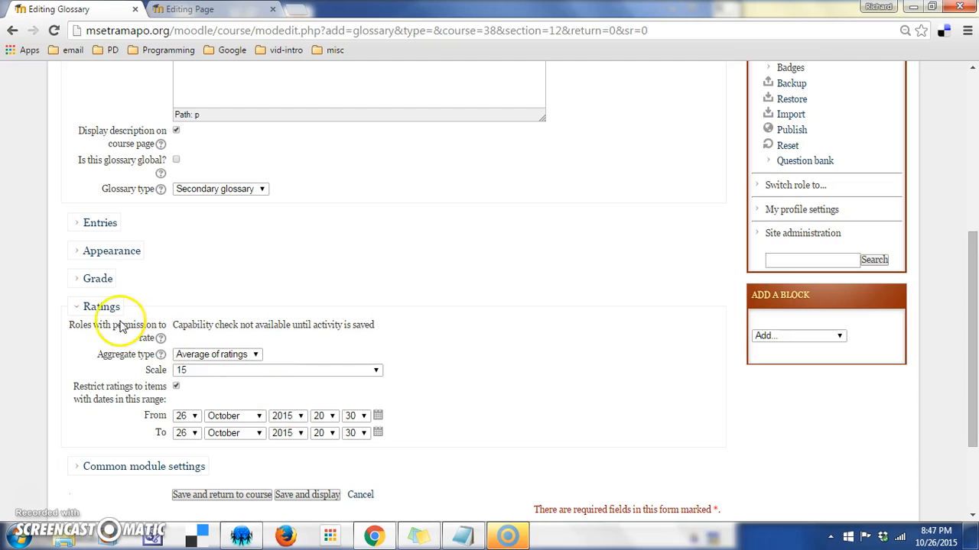
left_click(85, 309)
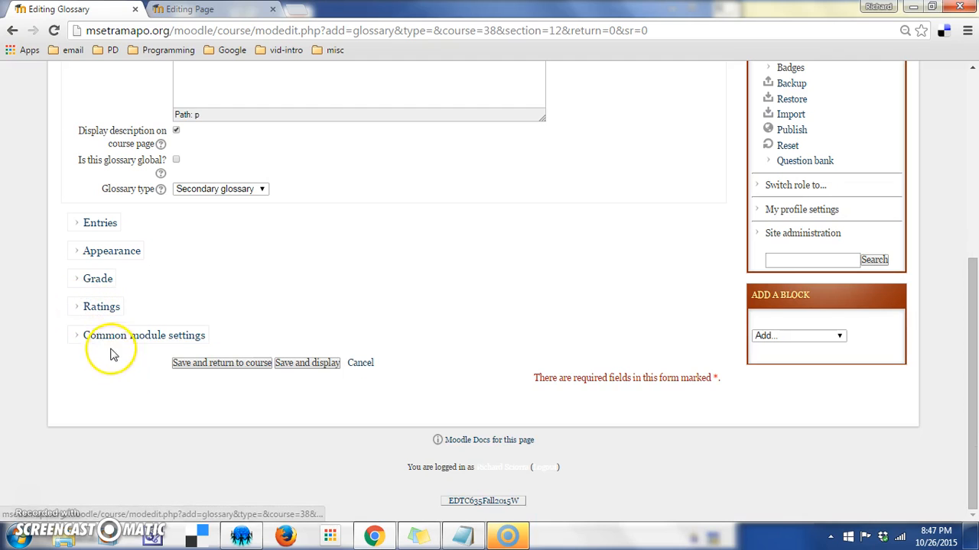
Review the visibility choices in the common module settings, keep "Hide", and save the glossary, returning to the course.
left_click(73, 342)
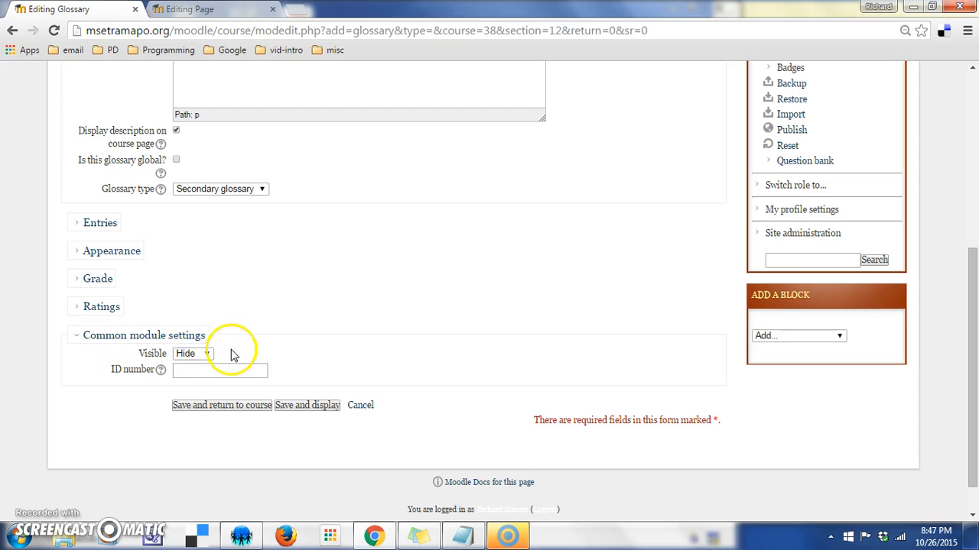
left_click(207, 354)
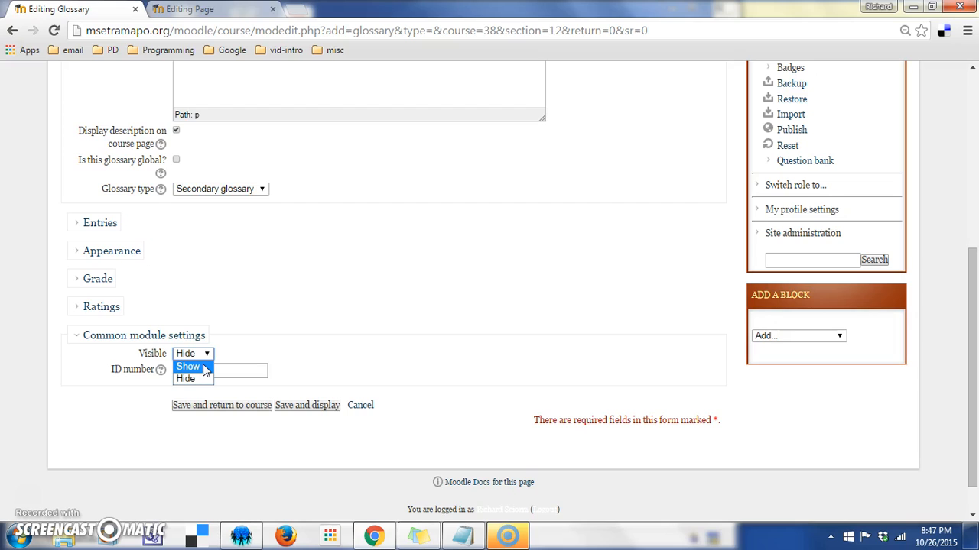
left_click(231, 336)
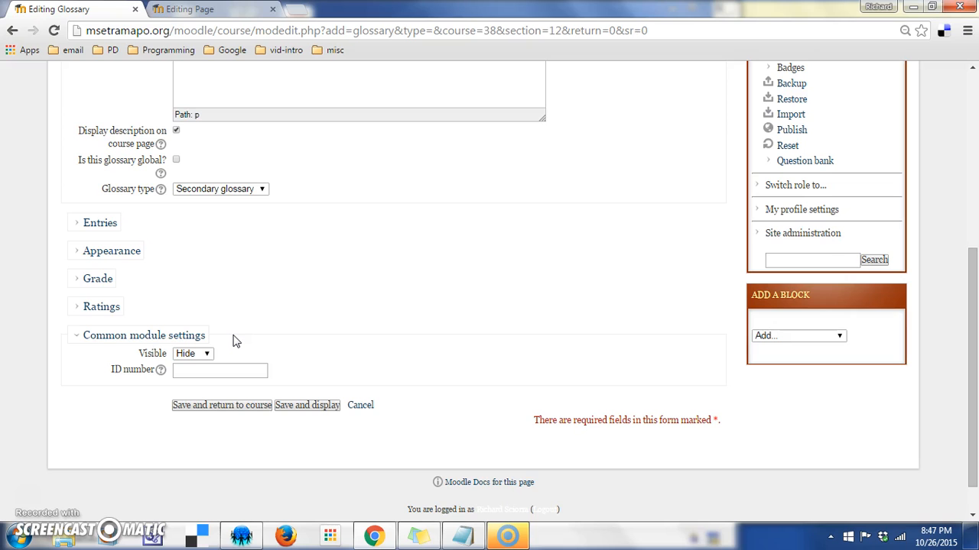
left_click_drag(968, 309, 975, 272)
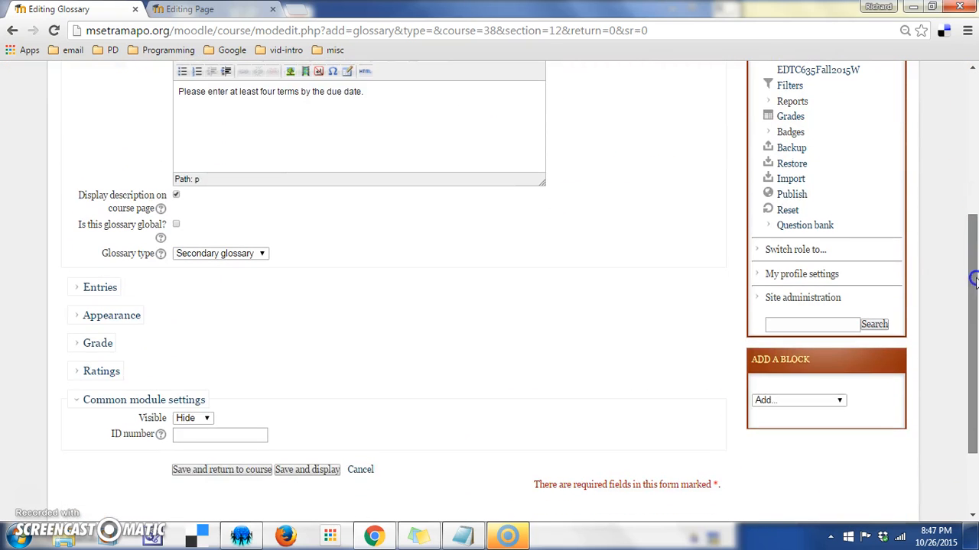
left_click(236, 470)
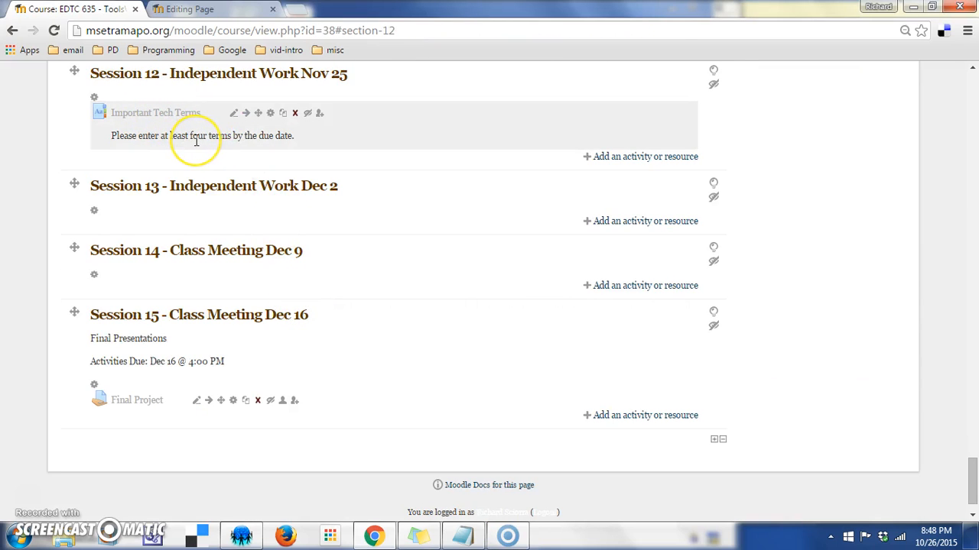
Reopen the settings of the Important Tech Terms glossary in Session 12 for review and return to the course page.
left_click(271, 117)
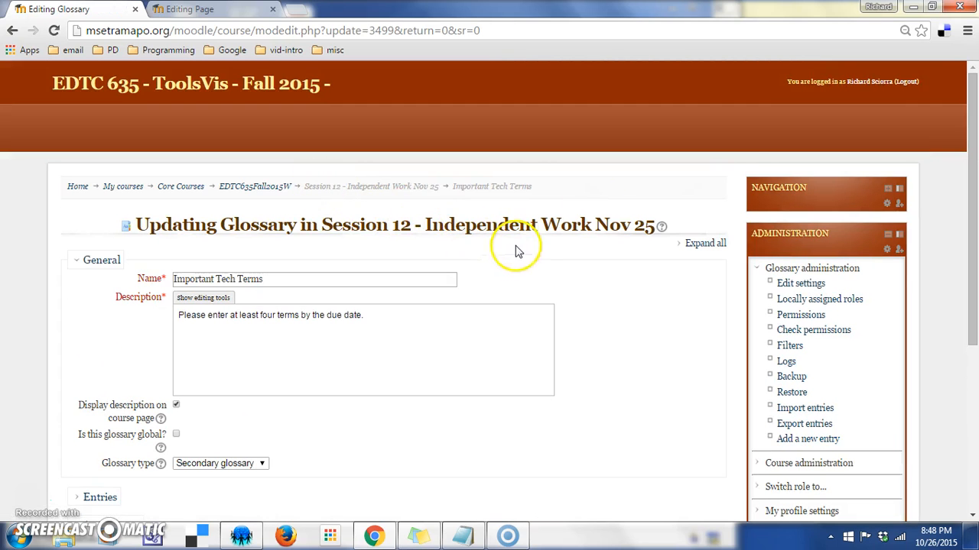
left_click_drag(971, 224, 975, 375)
left_click(243, 384)
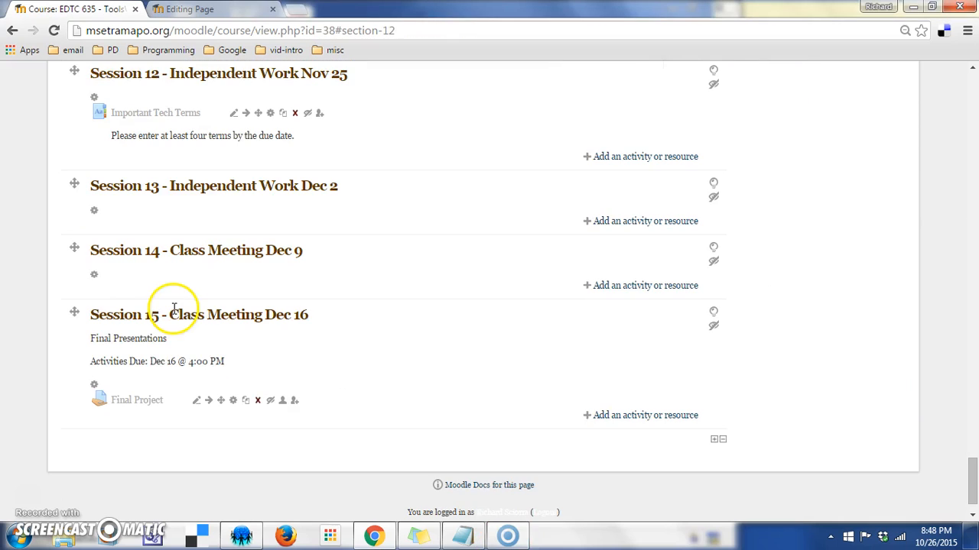
Open the Important Tech Terms glossary and start a new entry with the concept "RAM".
left_click(156, 115)
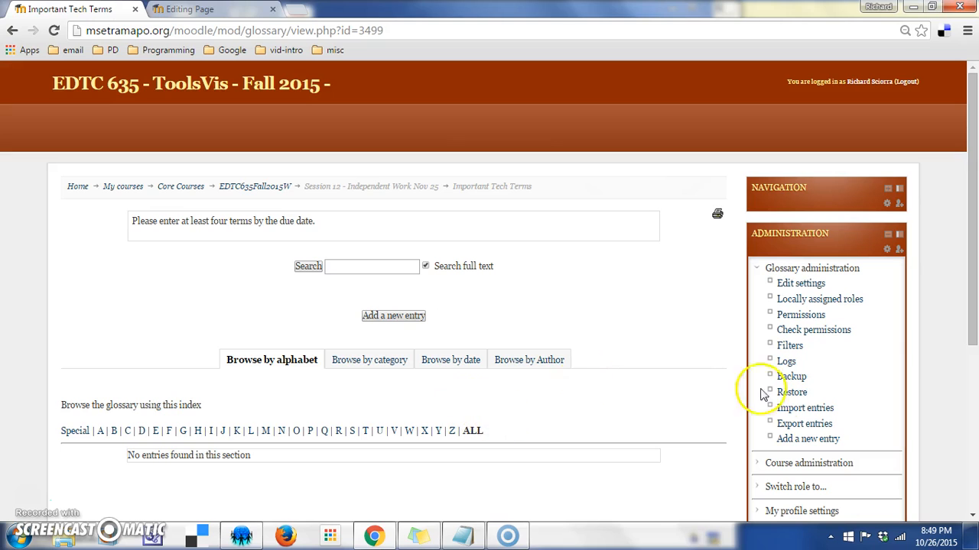
left_click_drag(972, 325, 975, 363)
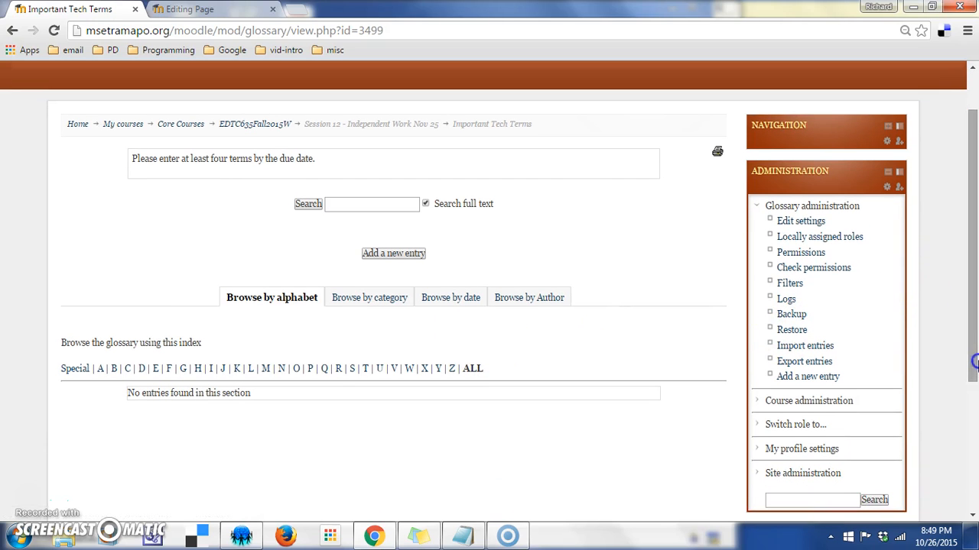
left_click(393, 254)
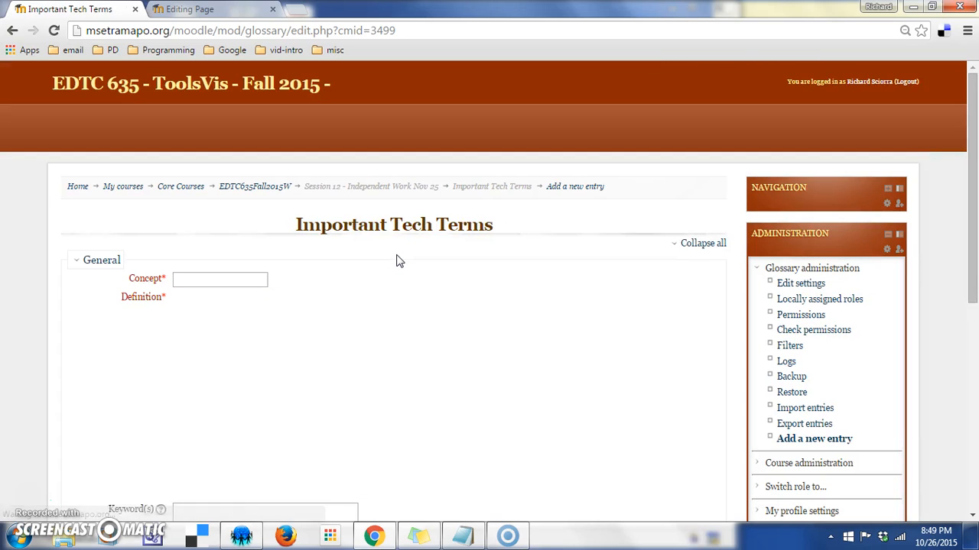
left_click(237, 281)
left_click(236, 283)
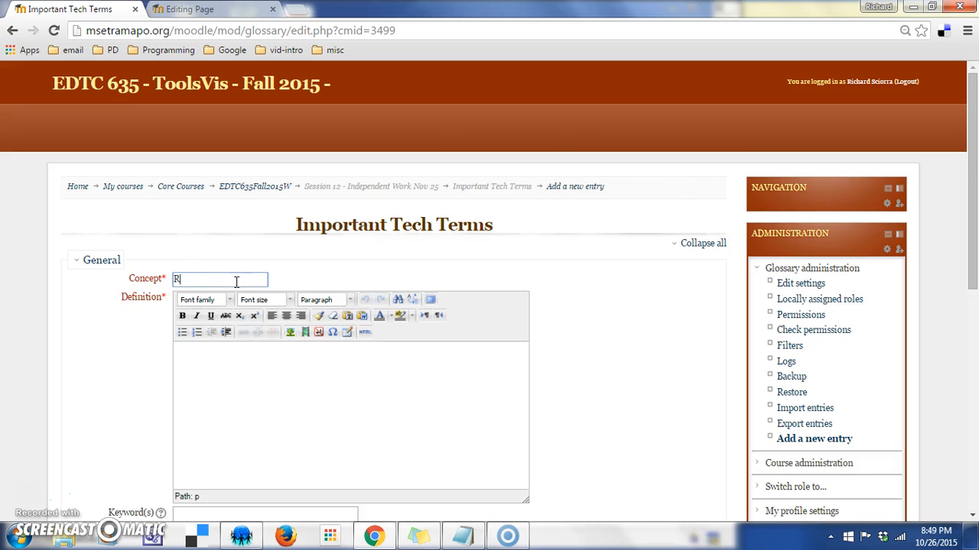
left_click(245, 374)
Turn on automatic linking, case sensitivity and whole-word matching for the RAM entry.
left_click_drag(973, 223, 974, 324)
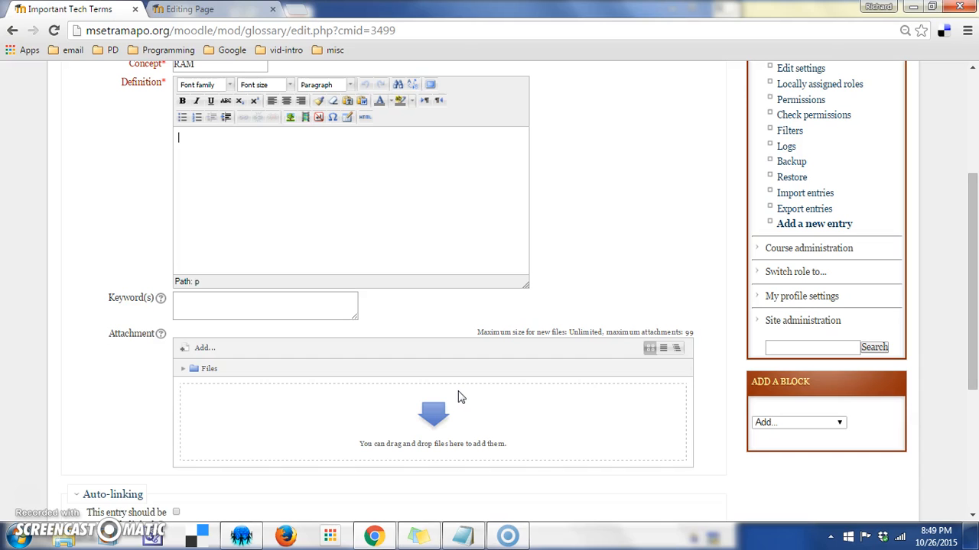
mouse_move(975, 292)
left_mouse_down()
mouse_move(975, 330)
mouse_move(975, 280)
left_mouse_up()
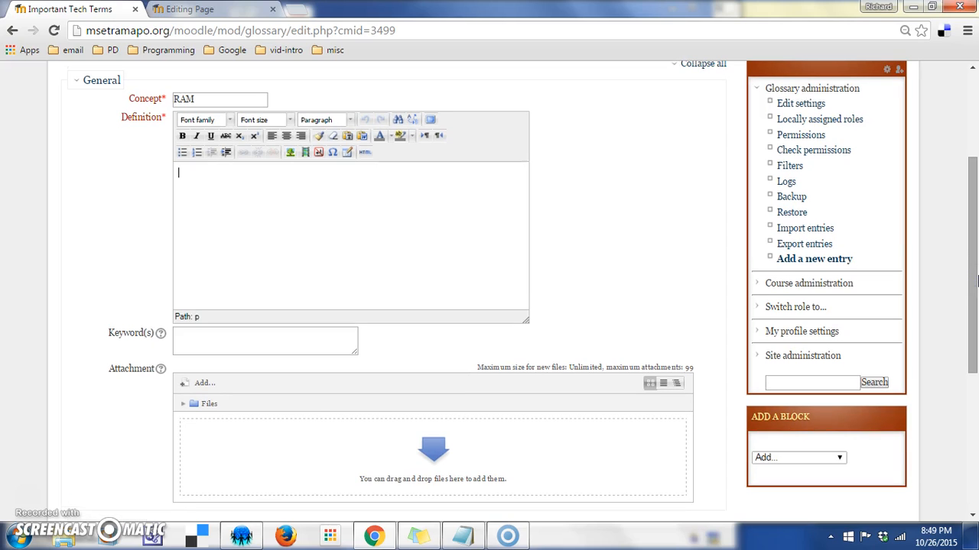
left_click_drag(965, 269, 976, 329)
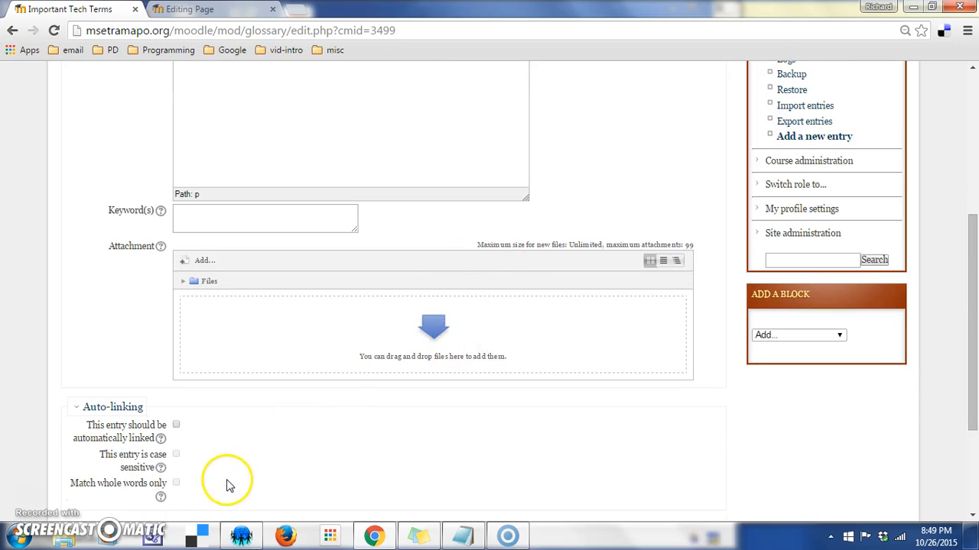
left_click(176, 425)
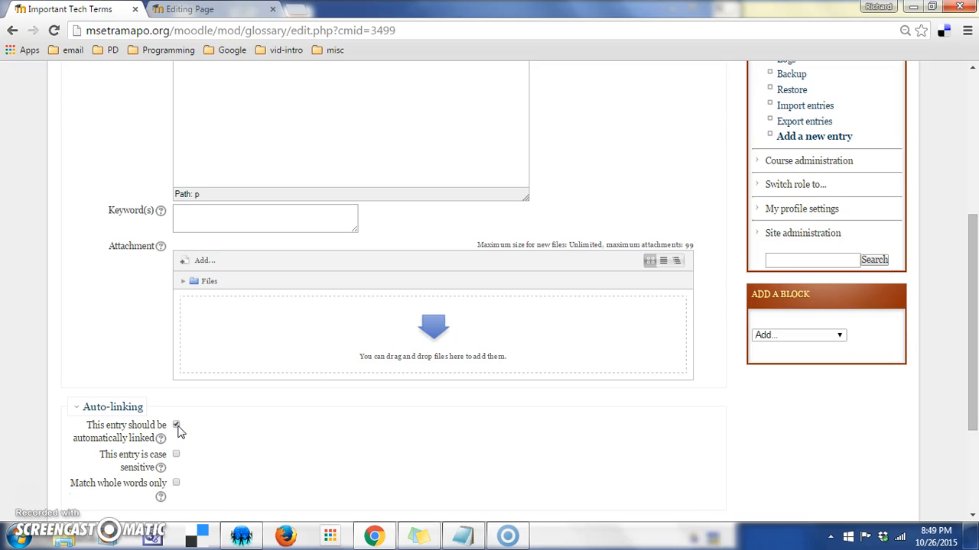
left_click(176, 455)
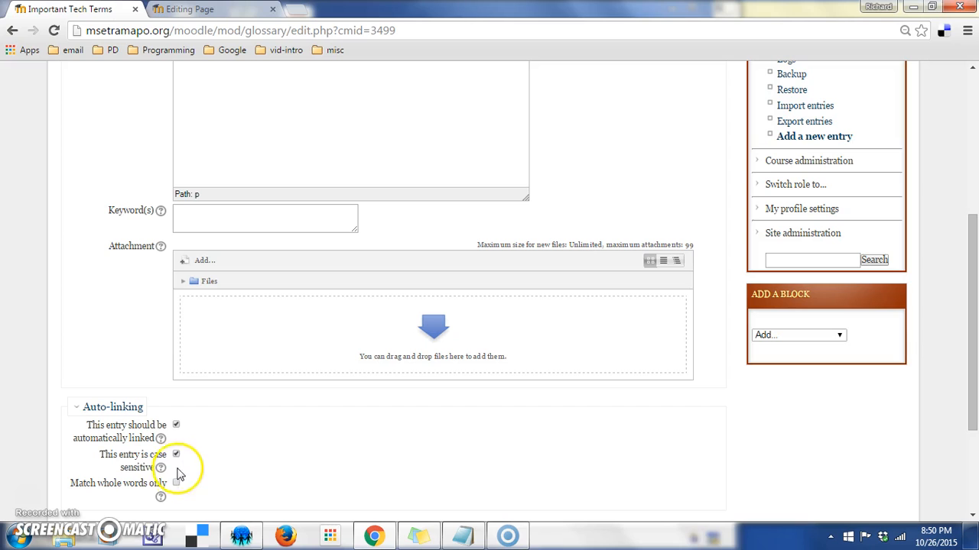
left_click(176, 483)
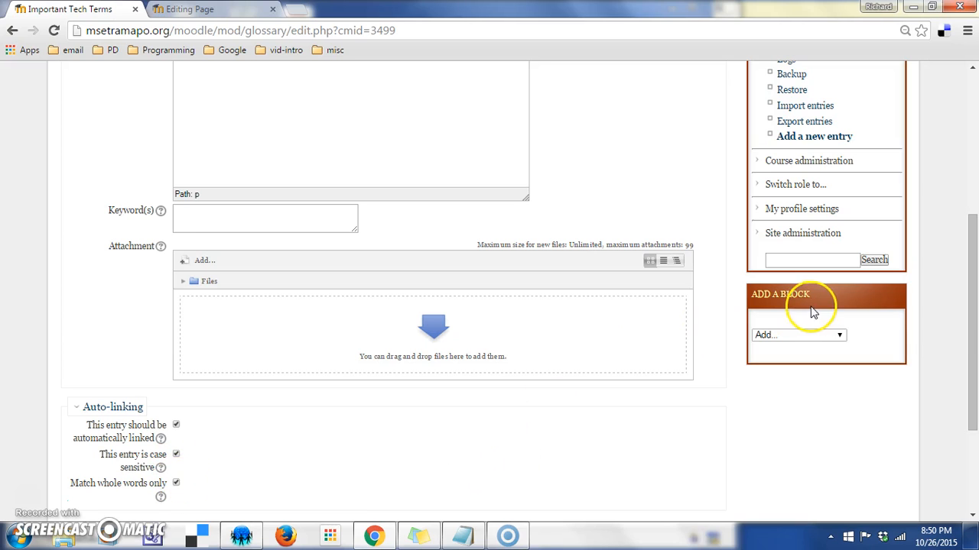
Enter the definition "Random Access Memory - used by a computer..." and the keyword "Computer components" for the RAM entry.
left_click_drag(971, 312, 974, 290)
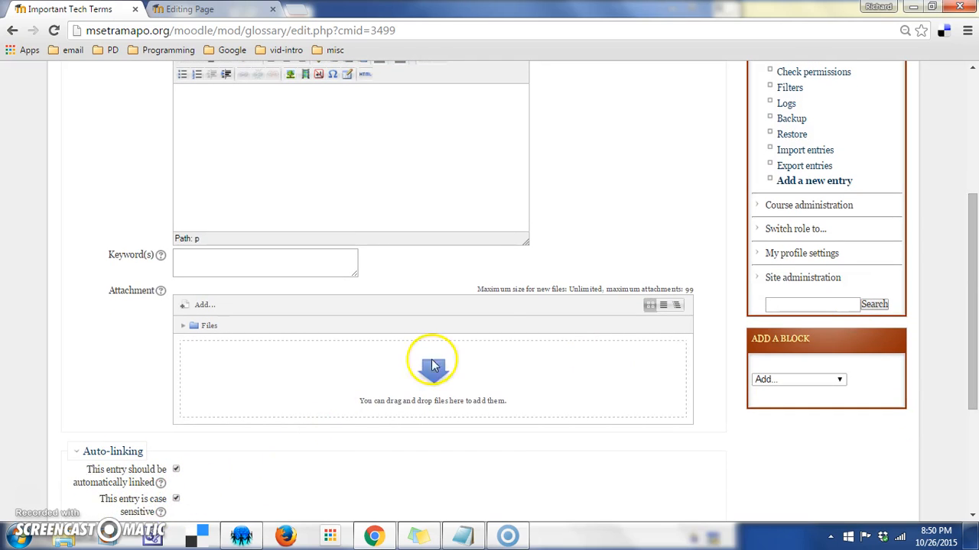
left_click_drag(973, 284, 974, 223)
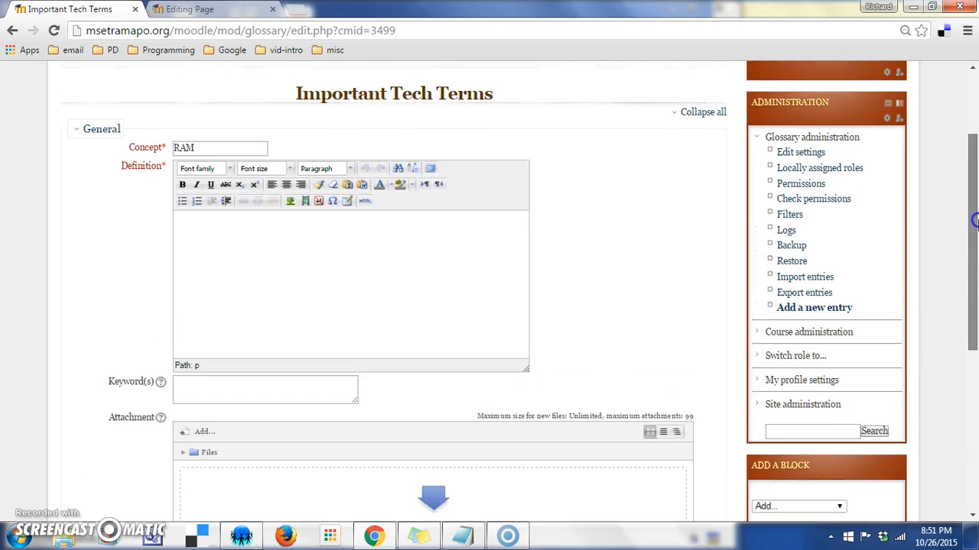
left_click(411, 258)
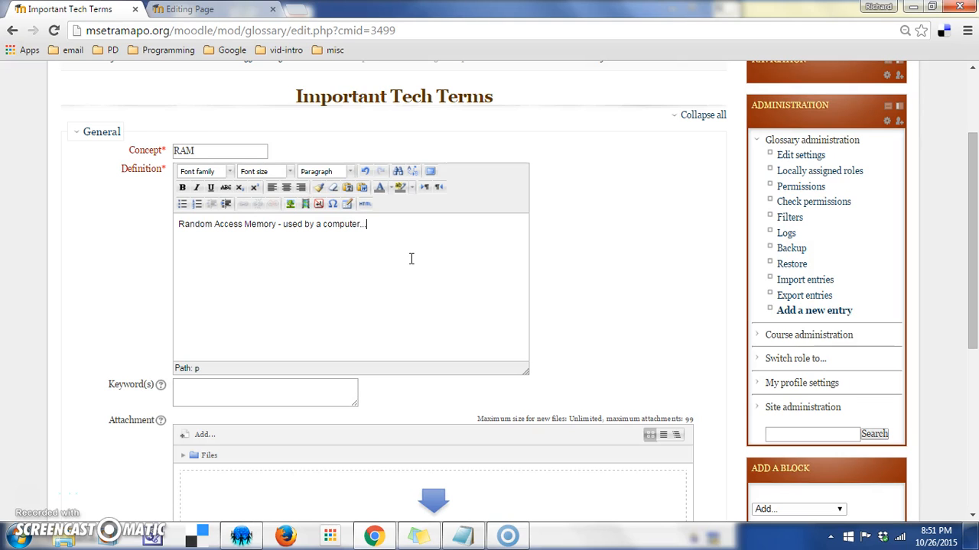
left_click(296, 399)
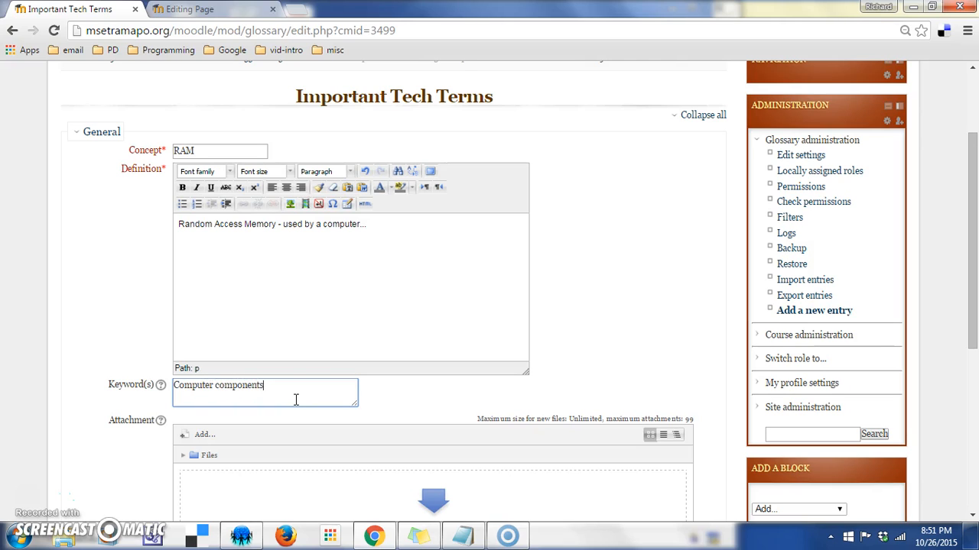
Save the RAM entry and browse the glossary's entries by author.
left_click(976, 244)
left_click_drag(976, 243, 976, 289)
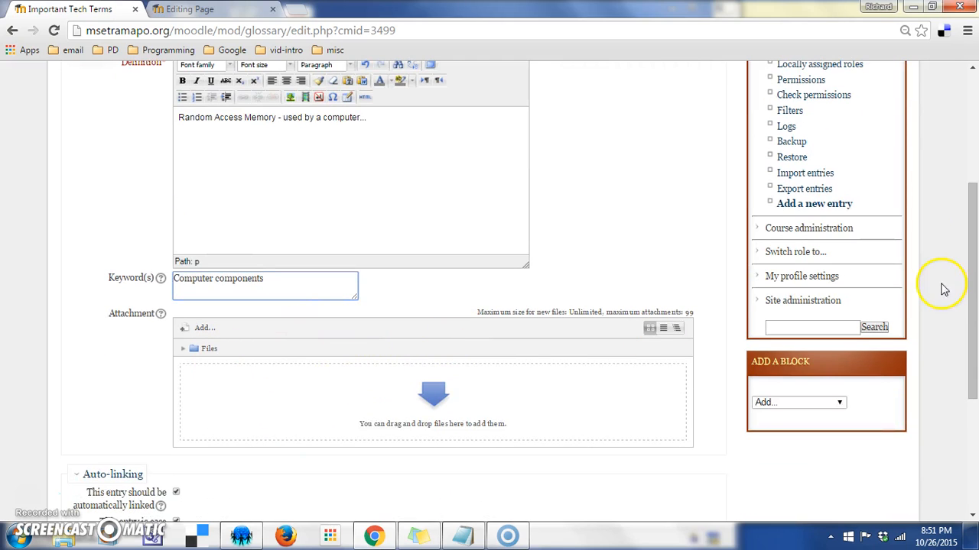
left_click_drag(971, 284, 971, 345)
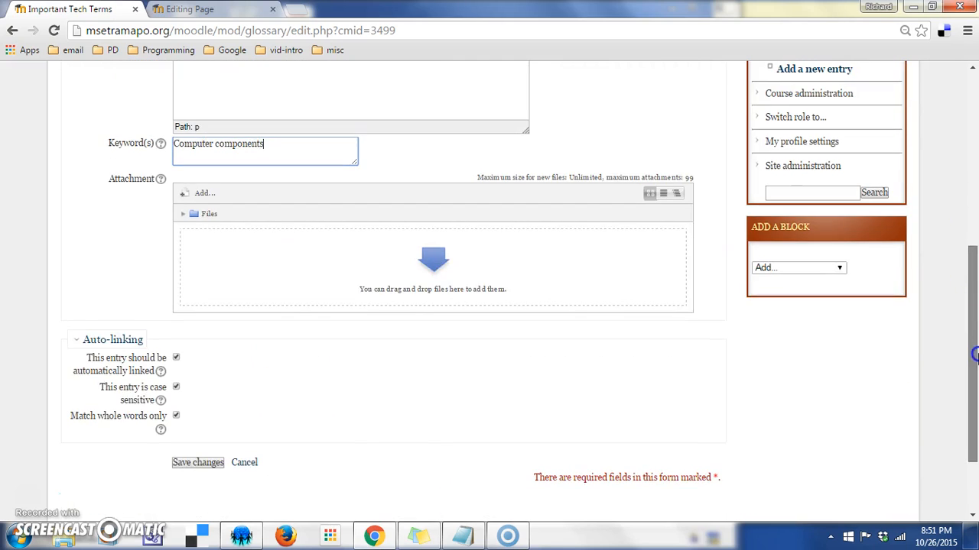
left_click(195, 465)
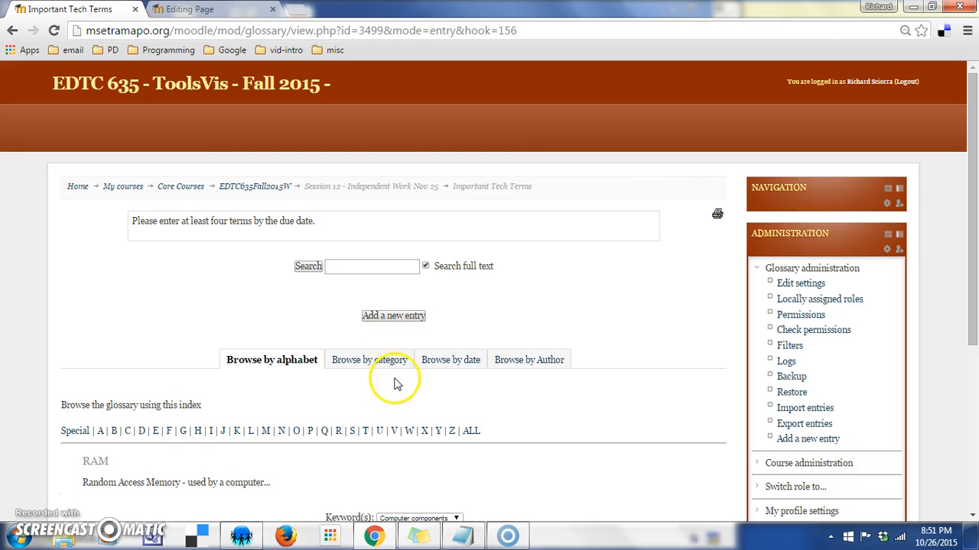
left_click(523, 362)
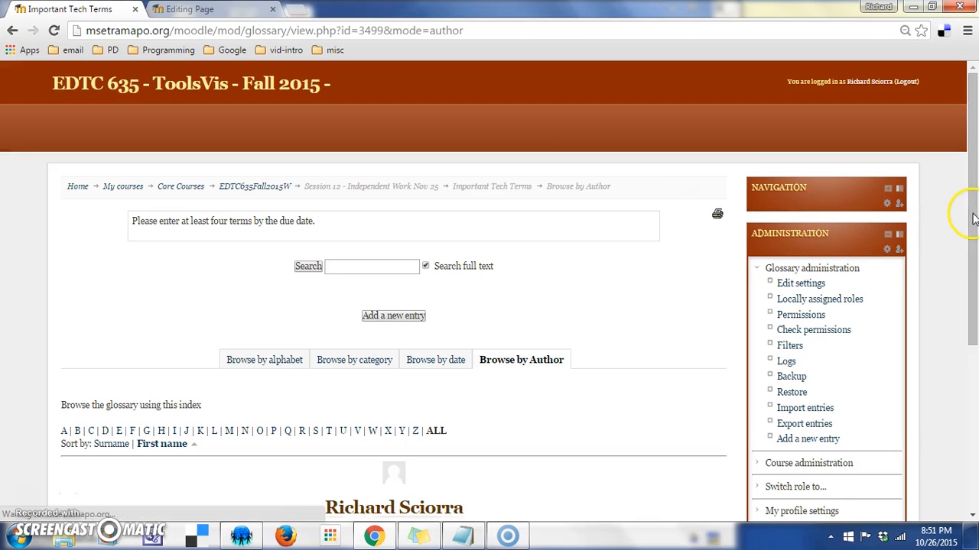
Examine the RAM entry in the glossary's author listing and browse the entries by date.
scroll(962, 214, "down", 1)
left_click_drag(975, 283, 974, 312)
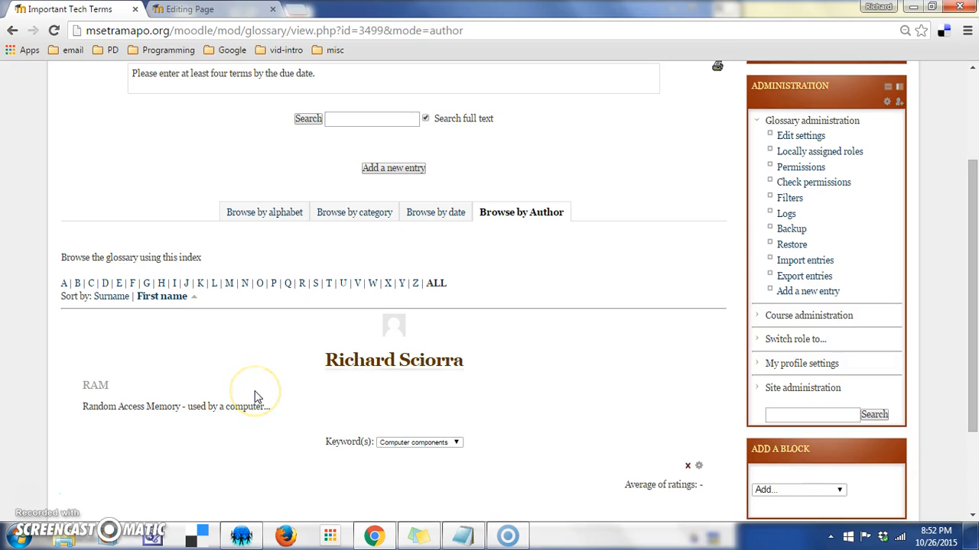
left_click(445, 218)
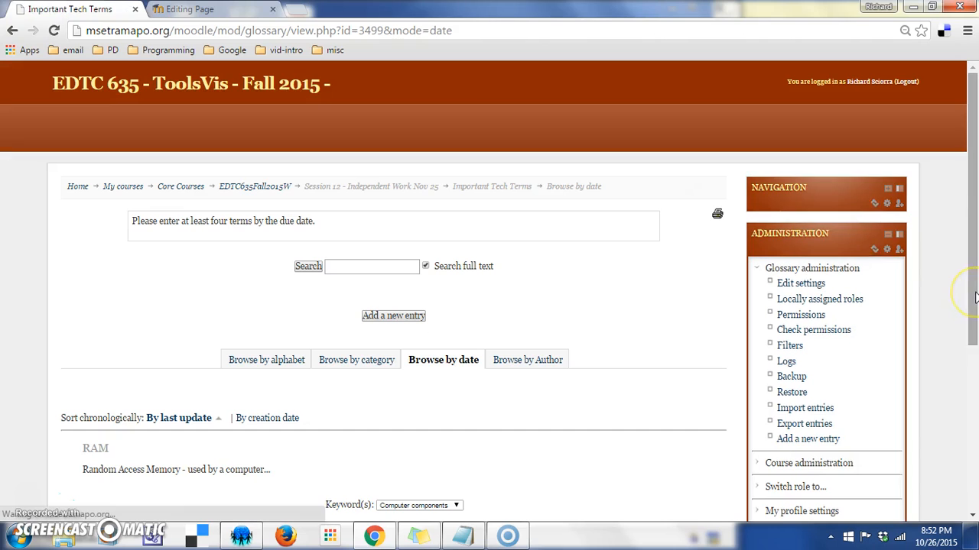
left_click_drag(975, 294, 975, 386)
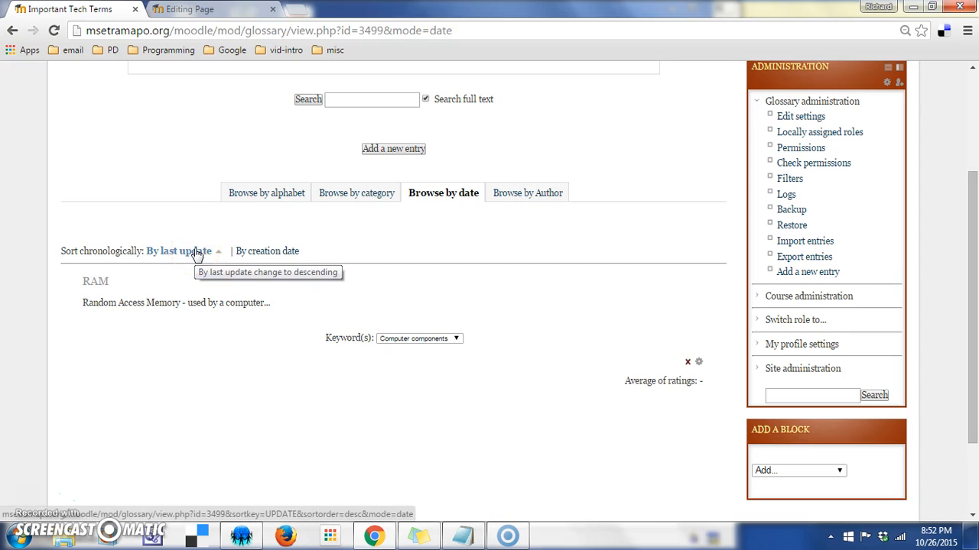
Browse the Important Tech Terms glossary by category and by alphabet.
left_click(371, 197)
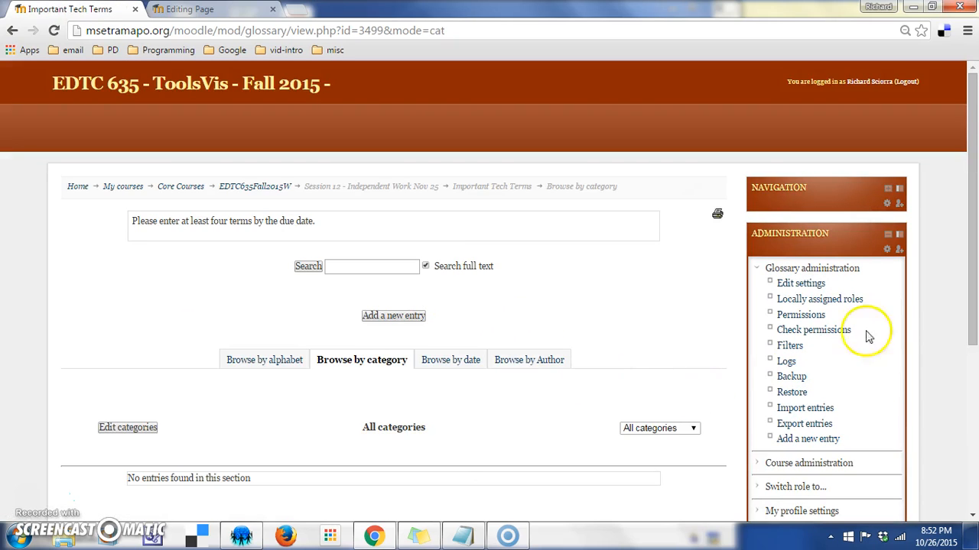
scroll(975, 275, "down", 1)
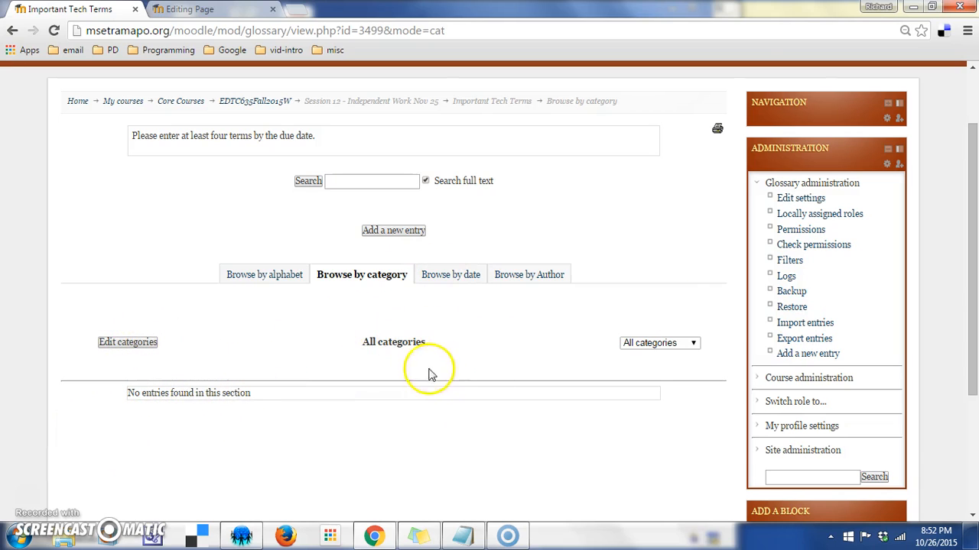
left_click(277, 277)
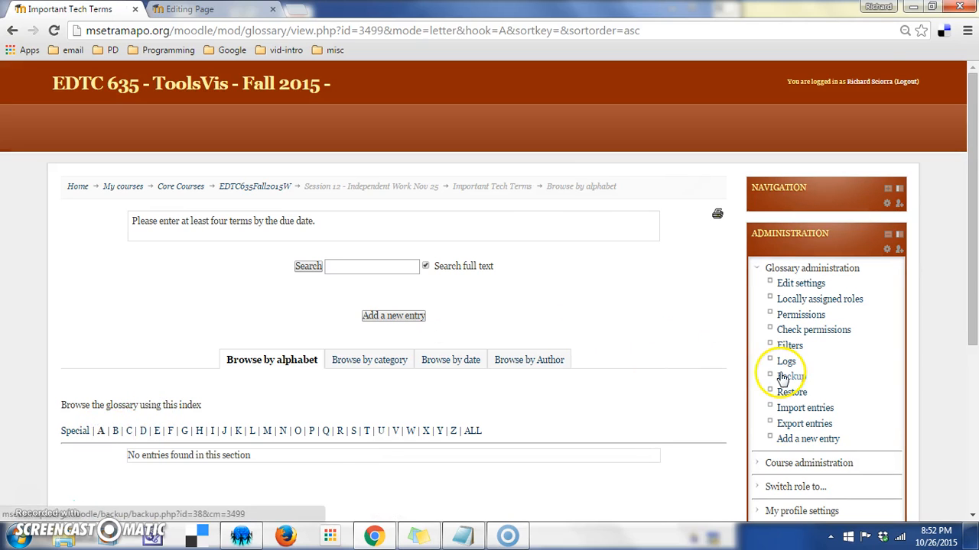
scroll(968, 277, "down", 1)
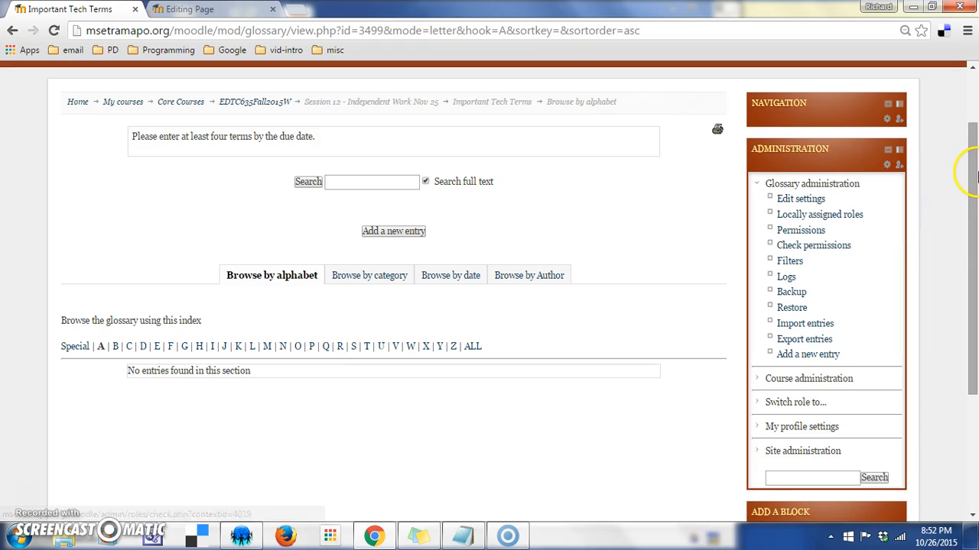
Return to the EDTC635Fall2015W course page and locate the Important Tech Terms glossary in Session 12.
left_click_drag(975, 195, 965, 158)
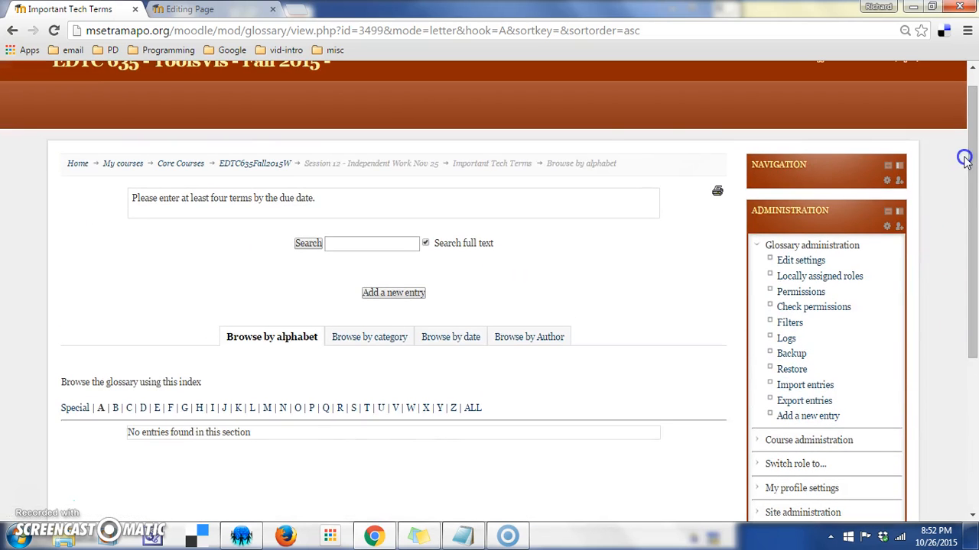
left_click(260, 166)
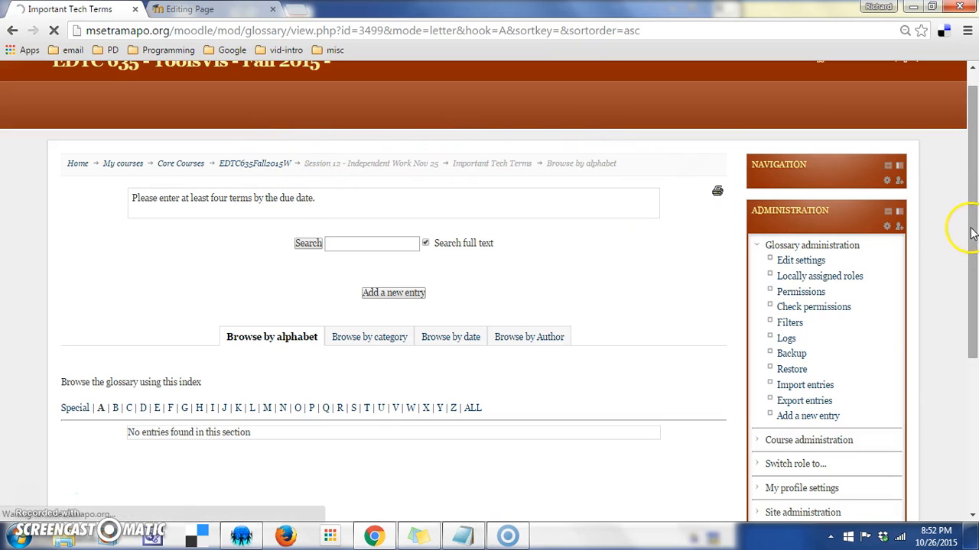
left_click_drag(969, 200, 974, 483)
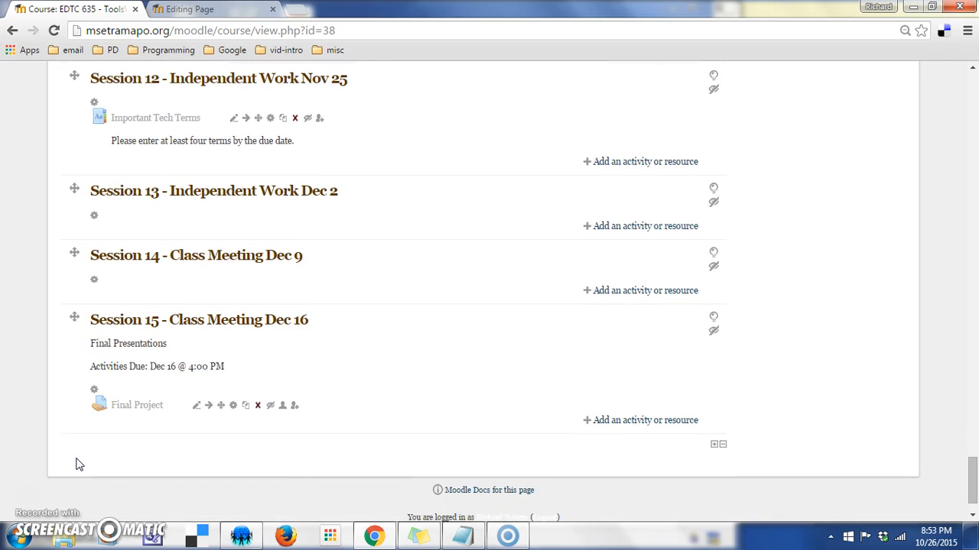